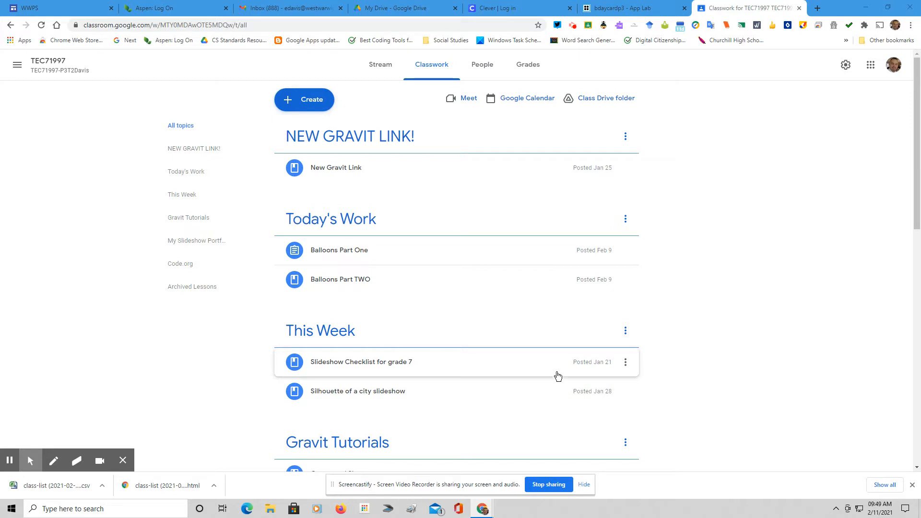
# Open a new blank browser tab next to class TEC71997's Classwork page
pyautogui.click(819, 8)
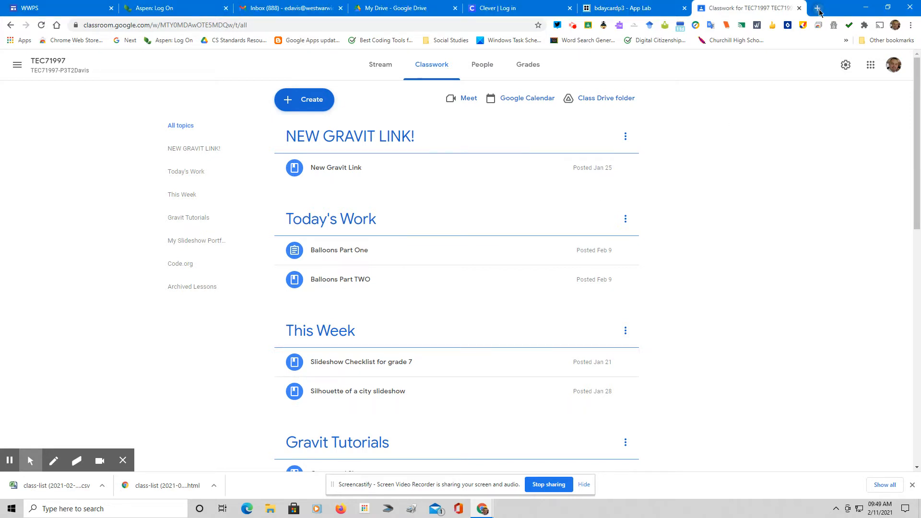
# Load code.org and scroll the dashboard down to the Projects section
pyautogui.write('code.org')
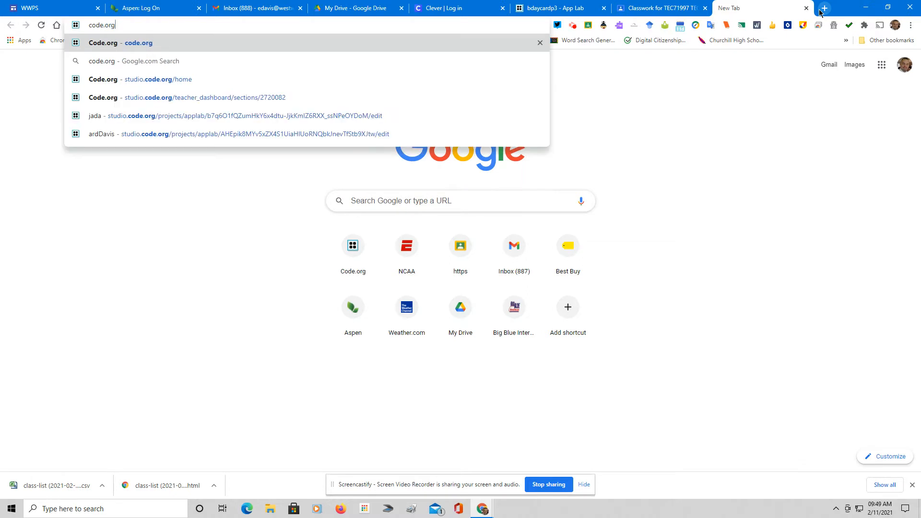
pyautogui.press('Return')
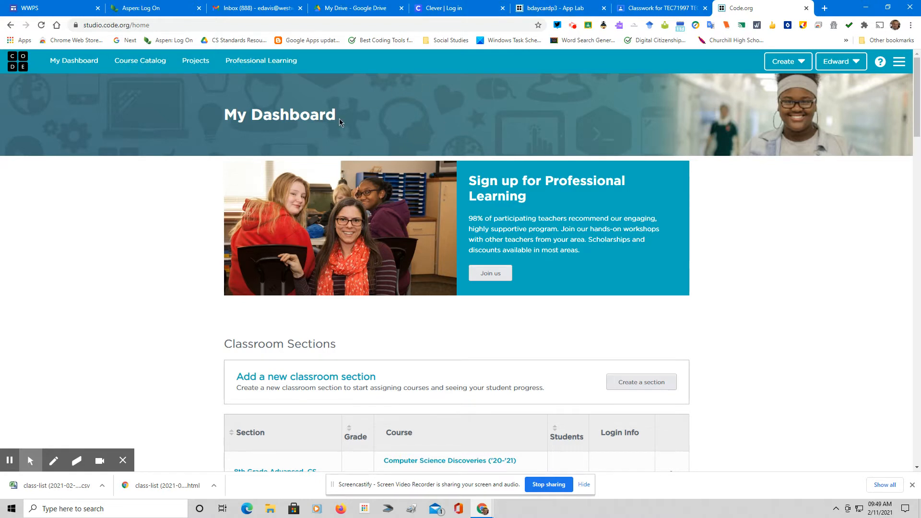
pyautogui.scroll(-8, 339, 122)
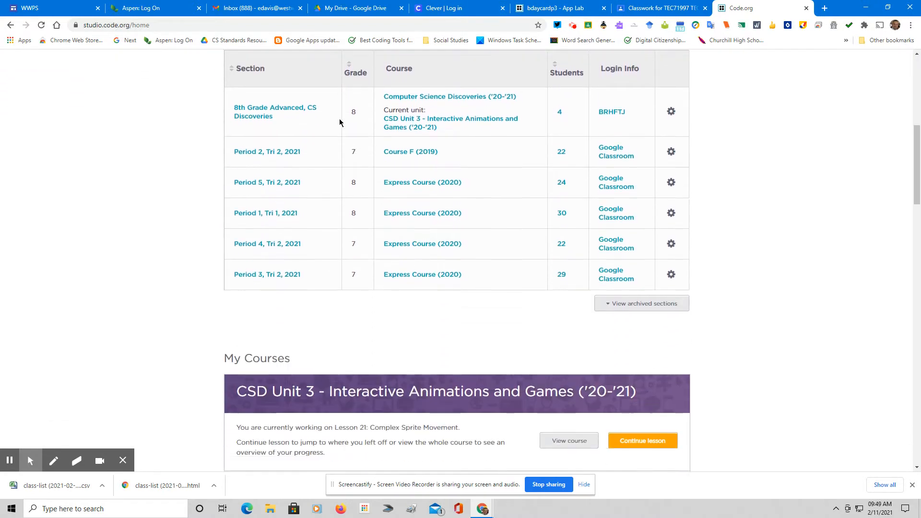
pyautogui.scroll(-13, 339, 123)
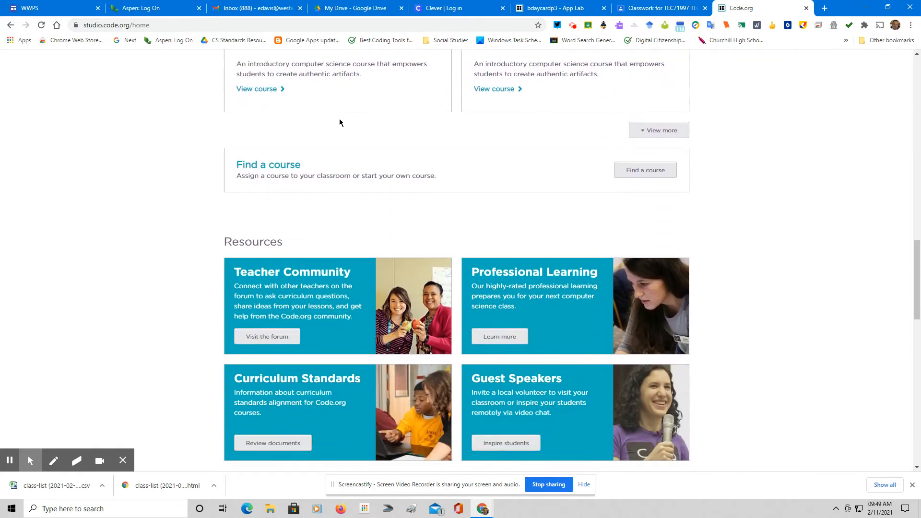
pyautogui.scroll(-10, 339, 122)
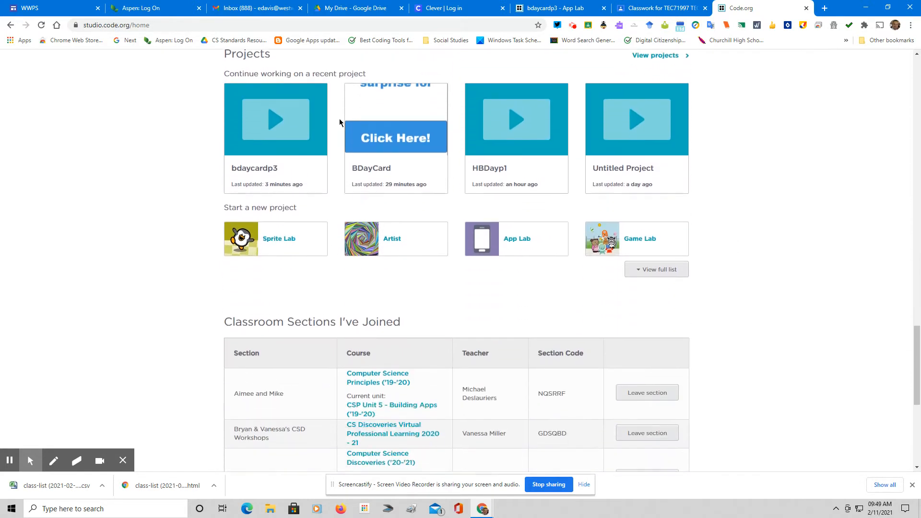
pyautogui.scroll(-1, 339, 122)
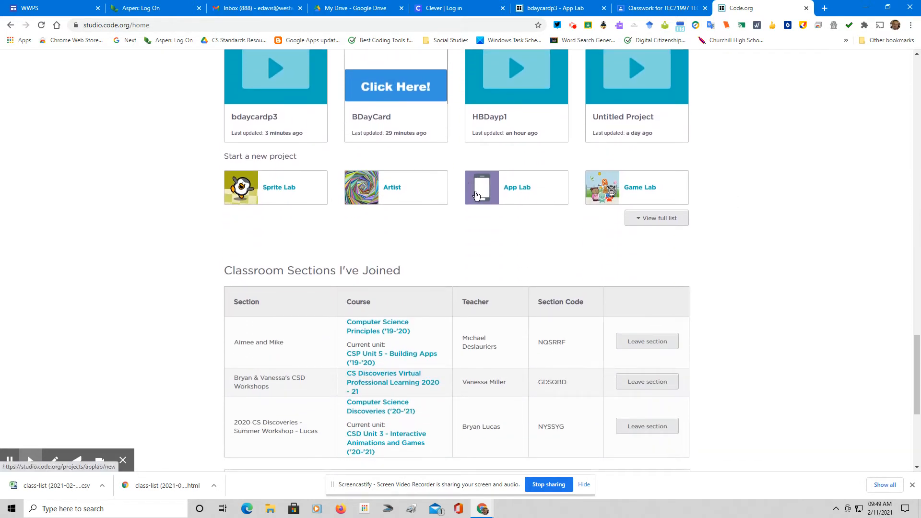
# Create a new App Lab project and rename it from Untitled Project to 'BDay Demo'
pyautogui.click(522, 190)
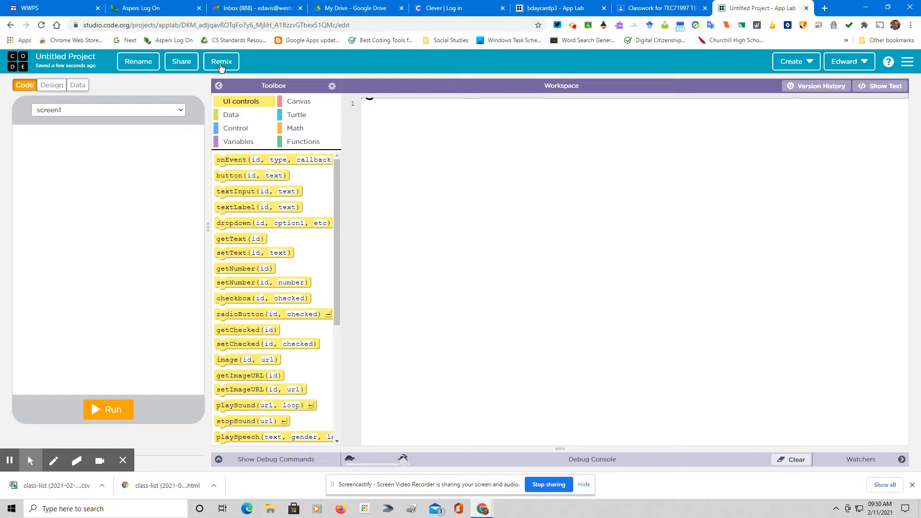
pyautogui.click(152, 63)
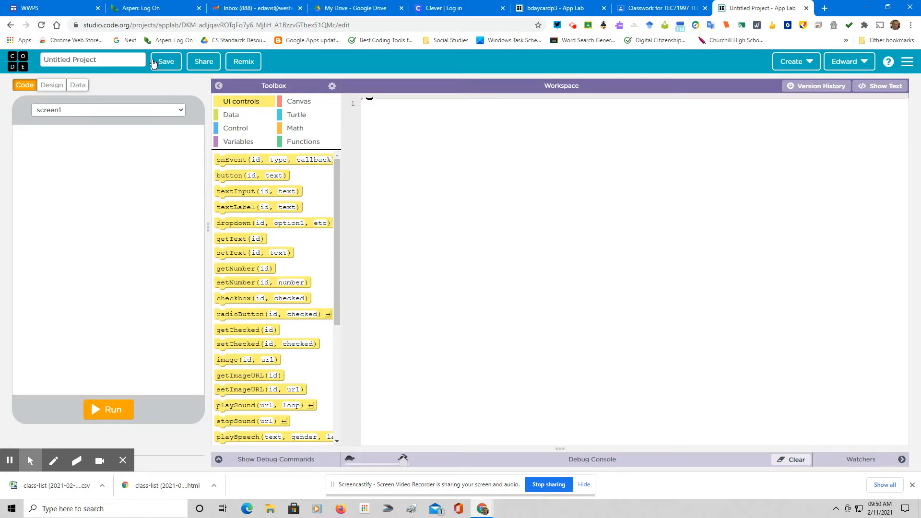
pyautogui.moveTo(114, 58); pyautogui.dragTo(1, 51)
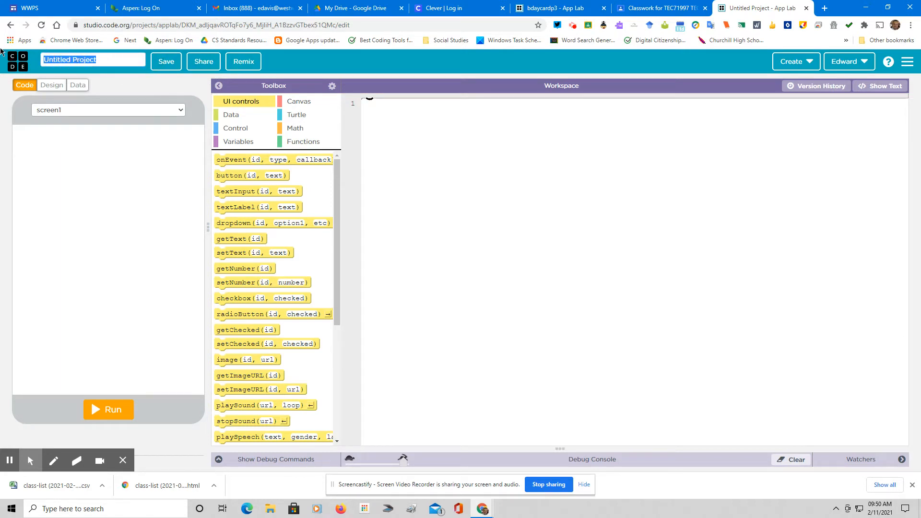
pyautogui.write('BDay Demo')
pyautogui.click(164, 66)
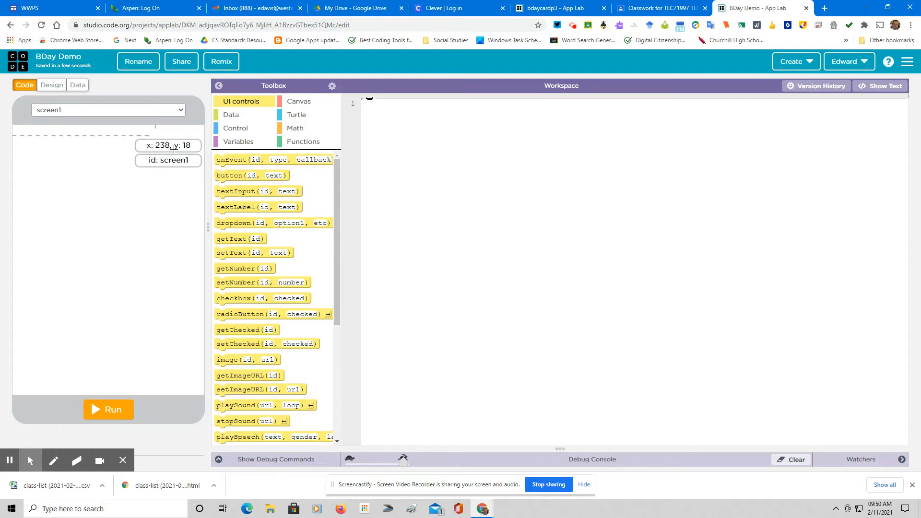
pyautogui.moveTo(254, 161)
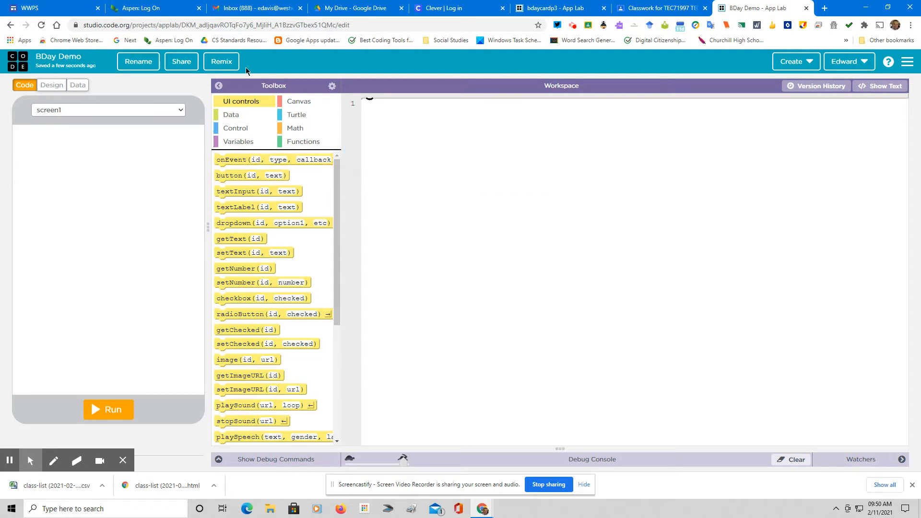
pyautogui.click(54, 87)
# Look through the Data, Design and Code views, ending on the Design workspace for screen1
pyautogui.click(77, 87)
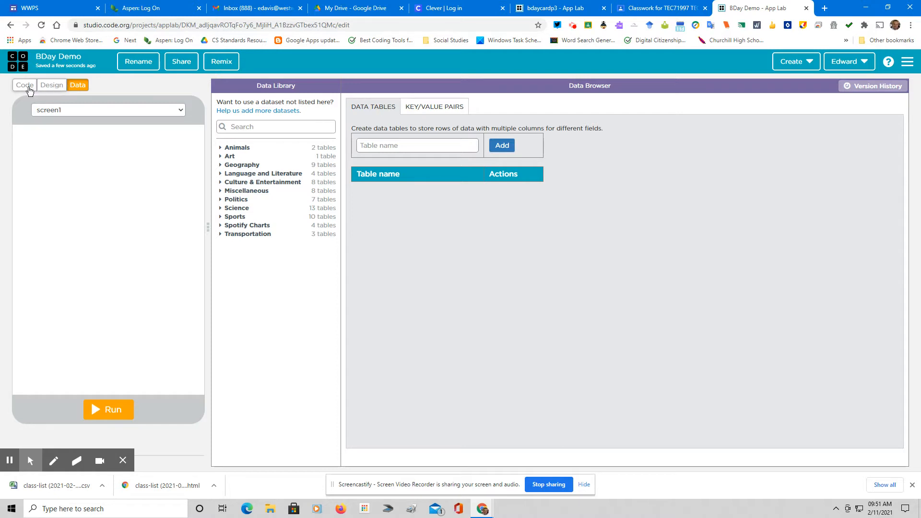
pyautogui.click(52, 86)
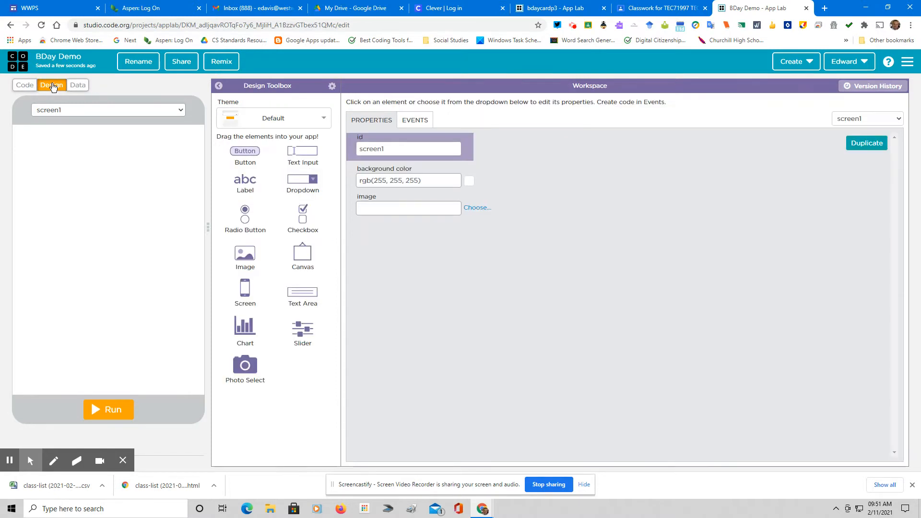
pyautogui.click(25, 86)
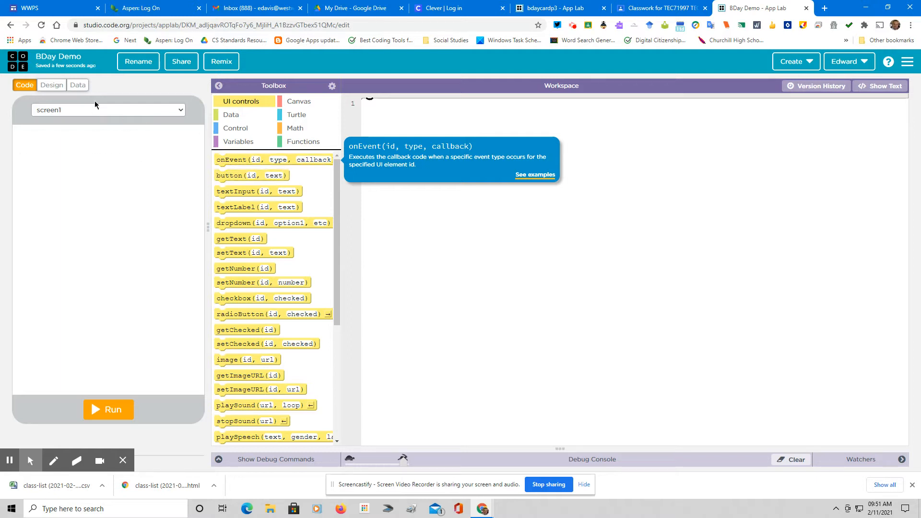
pyautogui.click(53, 85)
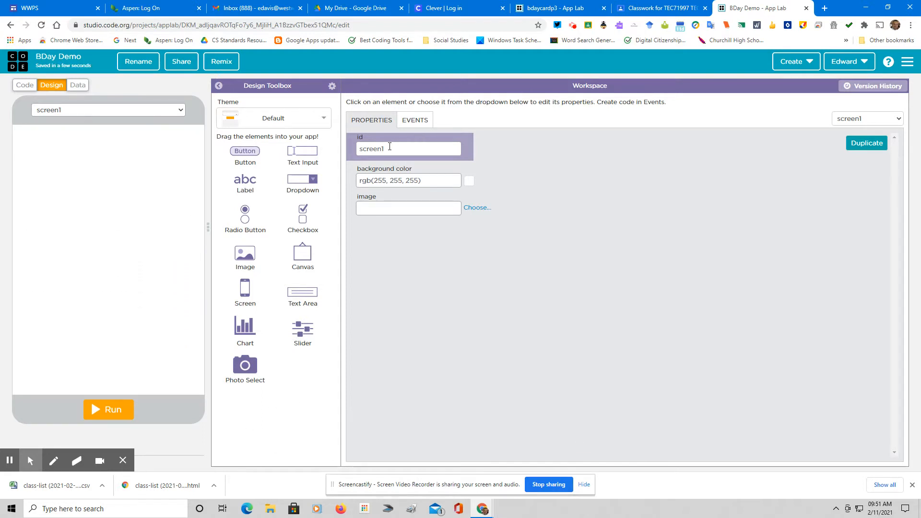
# Replace the screen id screen1 with welcomeScreen
pyautogui.click(389, 147)
pyautogui.doubleClick(389, 148)
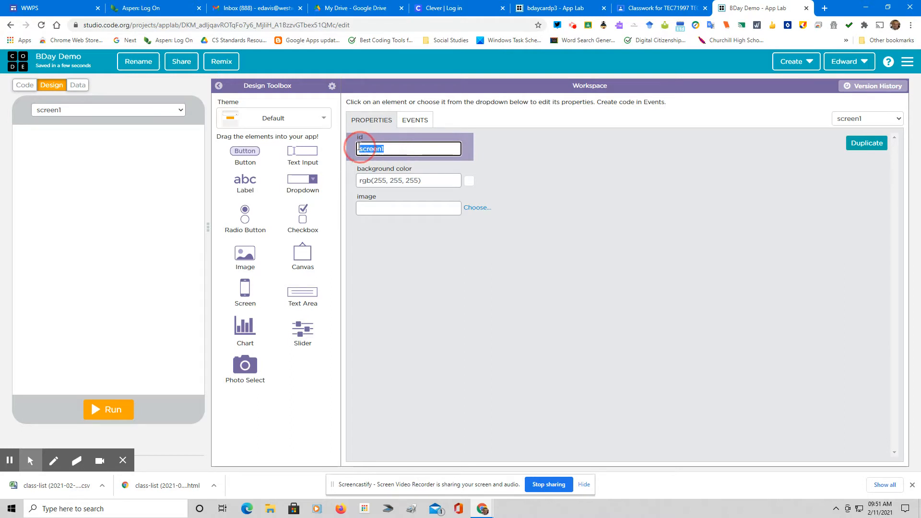
pyautogui.moveTo(482, 509)
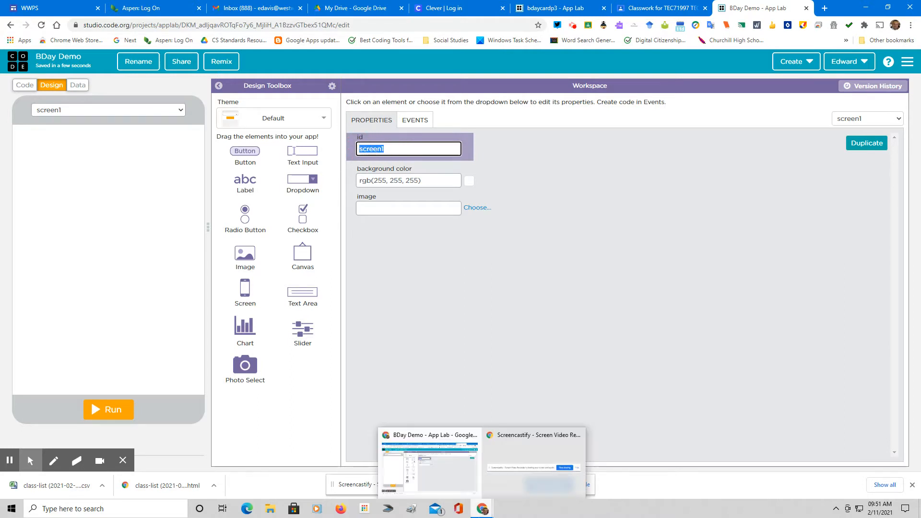
pyautogui.write('wel')
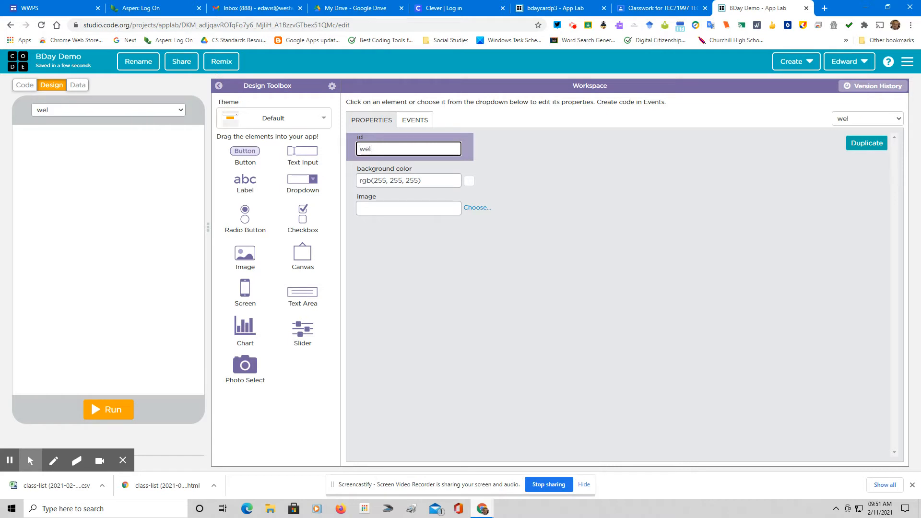
pyautogui.write('comeScree')
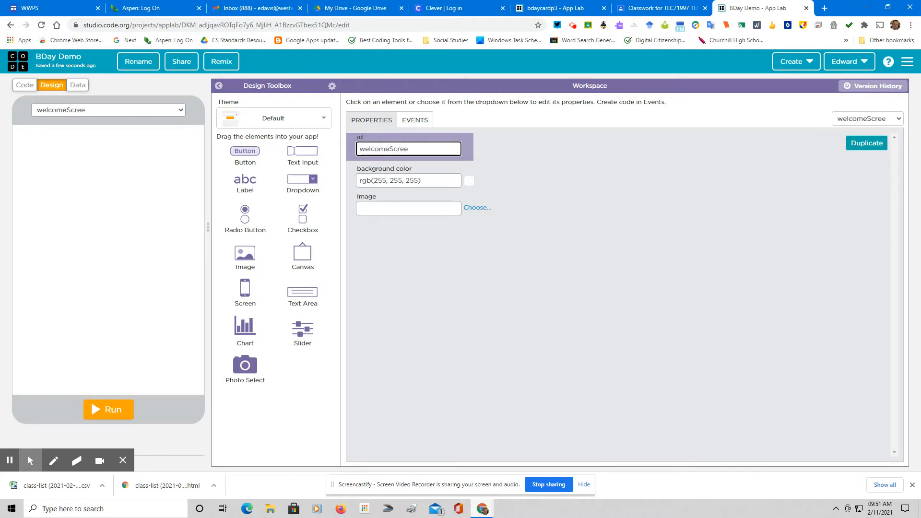
pyautogui.write('n')
pyautogui.click(535, 339)
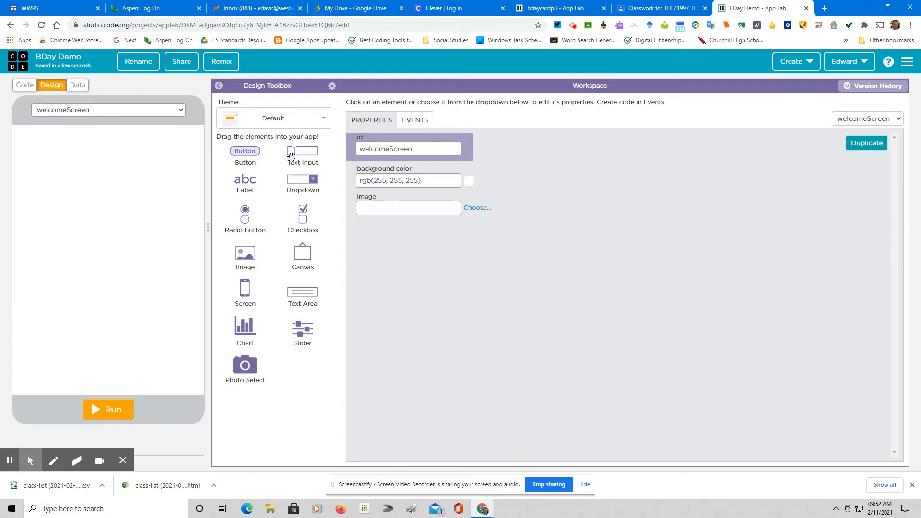
# Place a label near the top of welcomeScreen and set its id to welcomeLabel
pyautogui.click(243, 182)
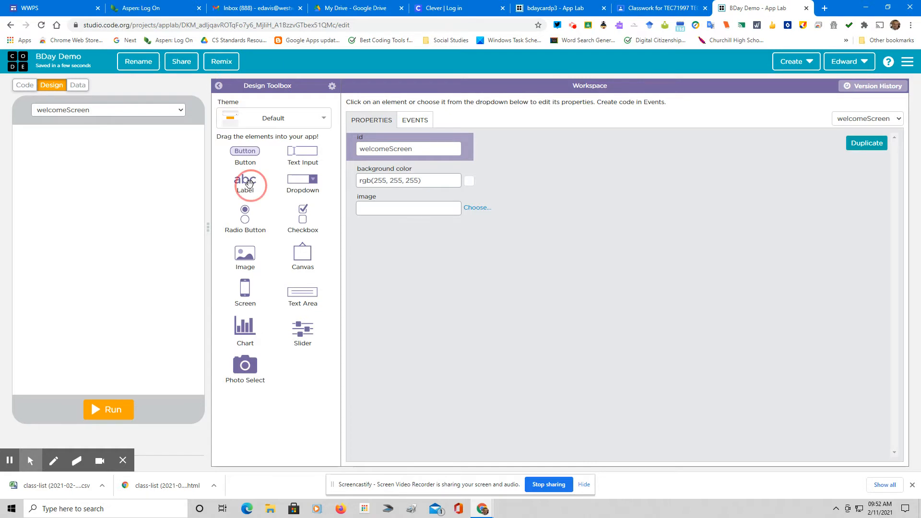
pyautogui.moveTo(243, 183); pyautogui.dragTo(66, 165)
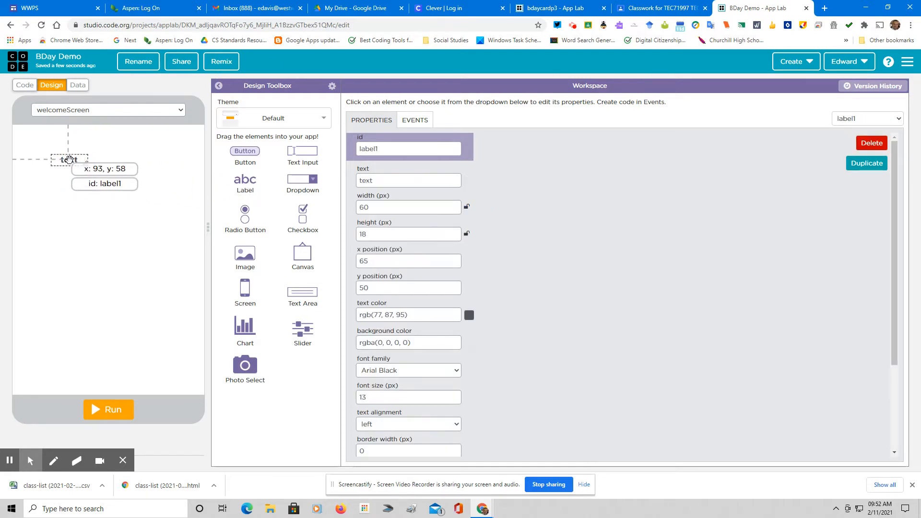
pyautogui.click(385, 180)
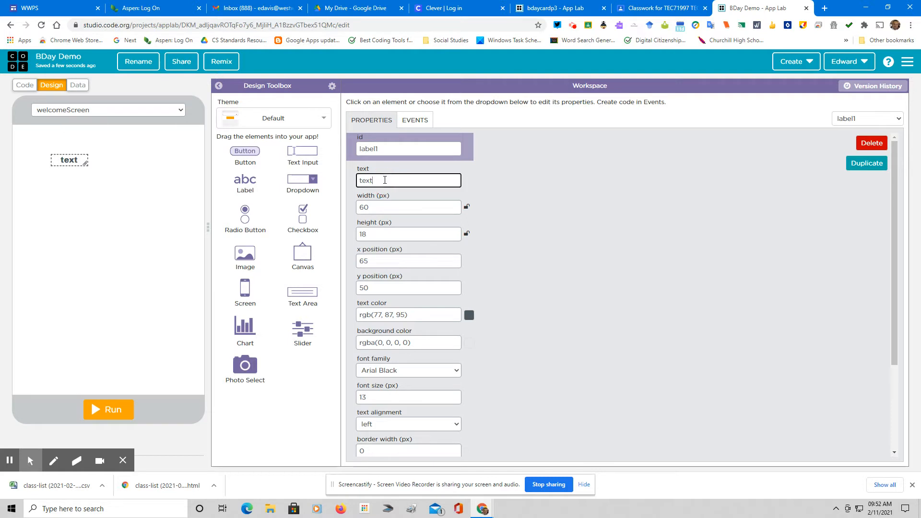
pyautogui.moveTo(388, 148); pyautogui.dragTo(331, 145)
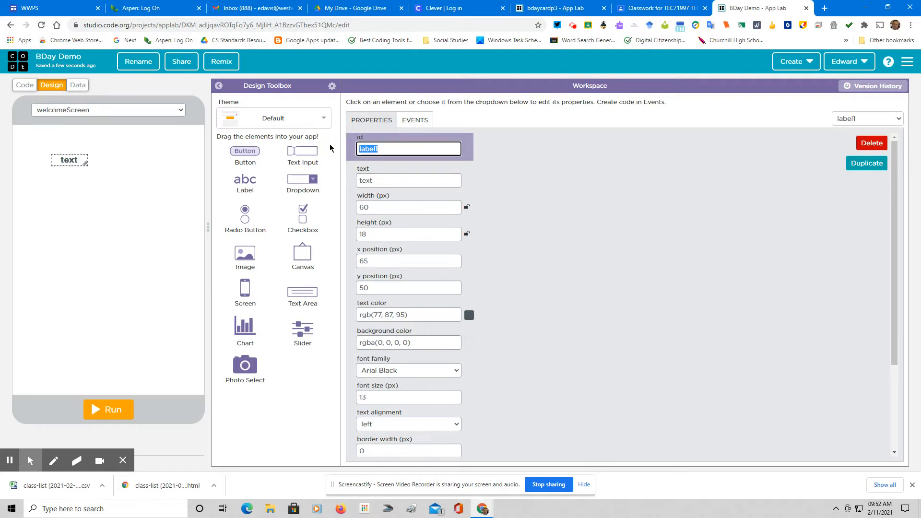
pyautogui.write('WelcomeLabel')
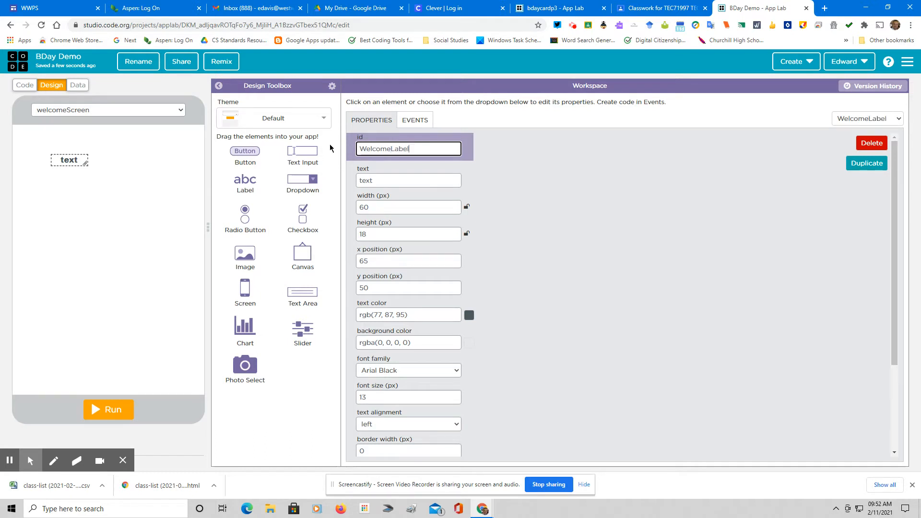
pyautogui.click(366, 149)
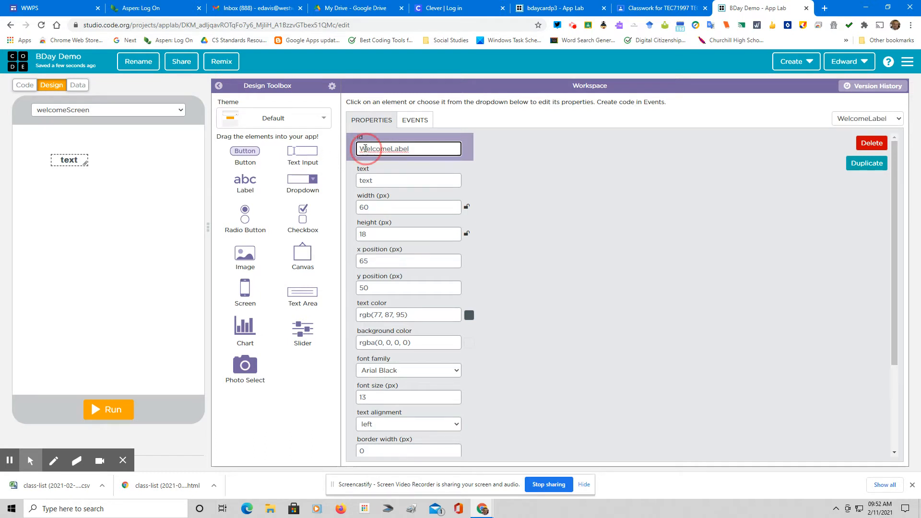
pyautogui.press('BackSpace')
pyautogui.write('w')
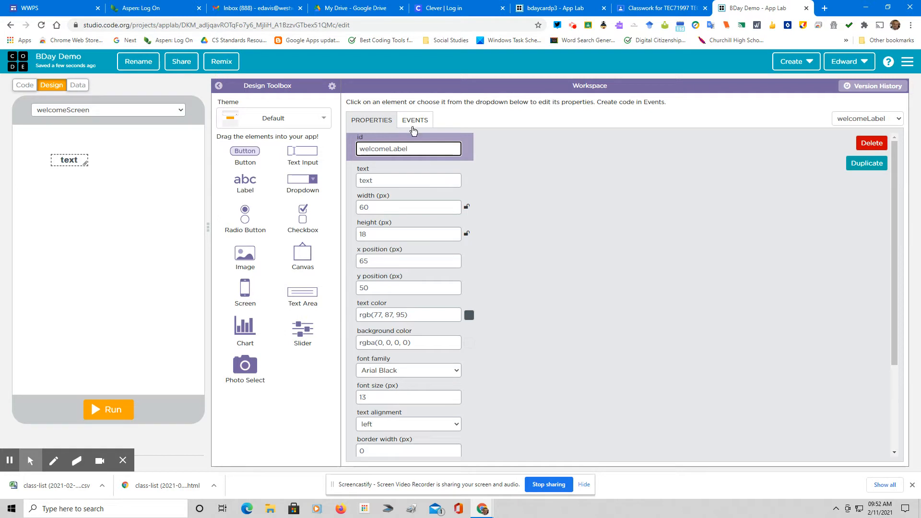
# Change the label text to 'Hi, I have a surprise for you'
pyautogui.moveTo(376, 179); pyautogui.dragTo(353, 180)
pyautogui.write('Hi')
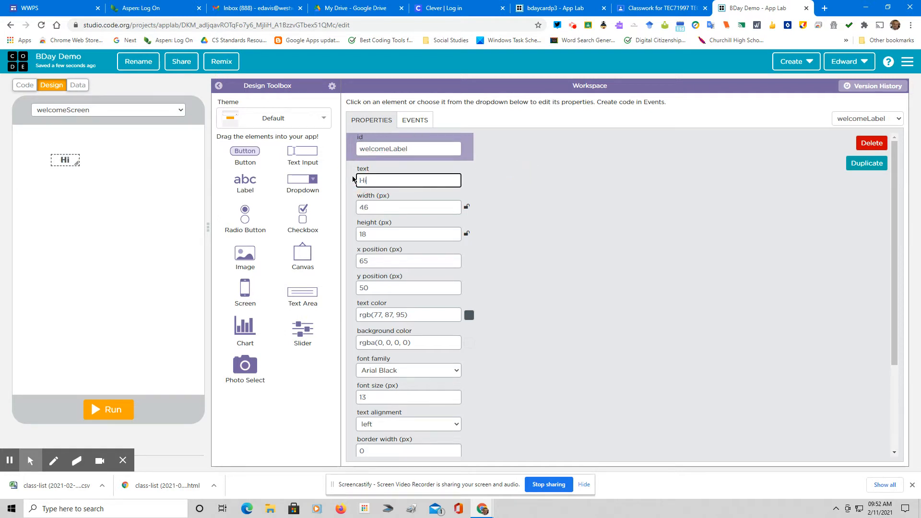
pyautogui.write(', I have a surpr')
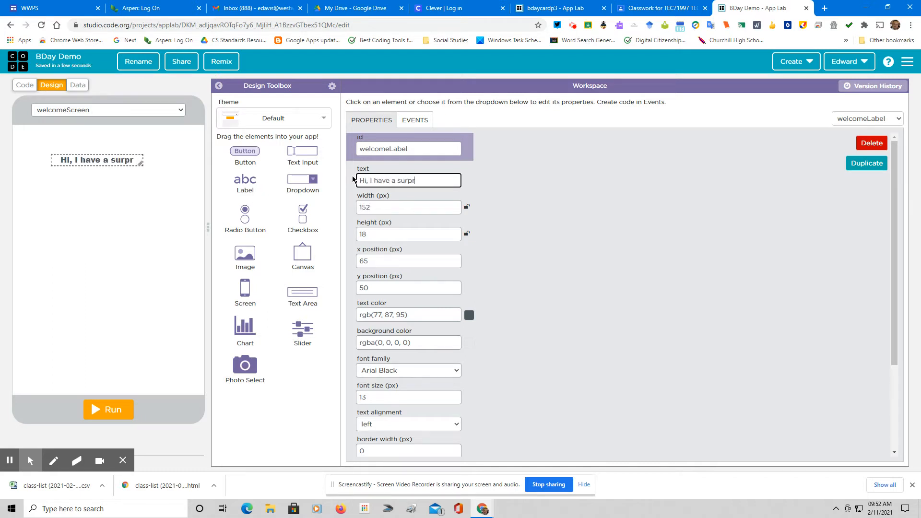
pyautogui.write('ise for you')
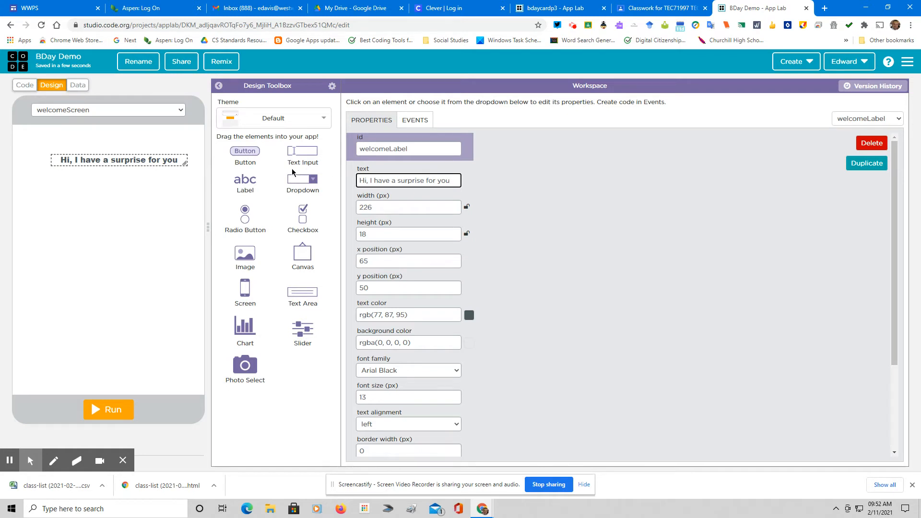
pyautogui.click(154, 167)
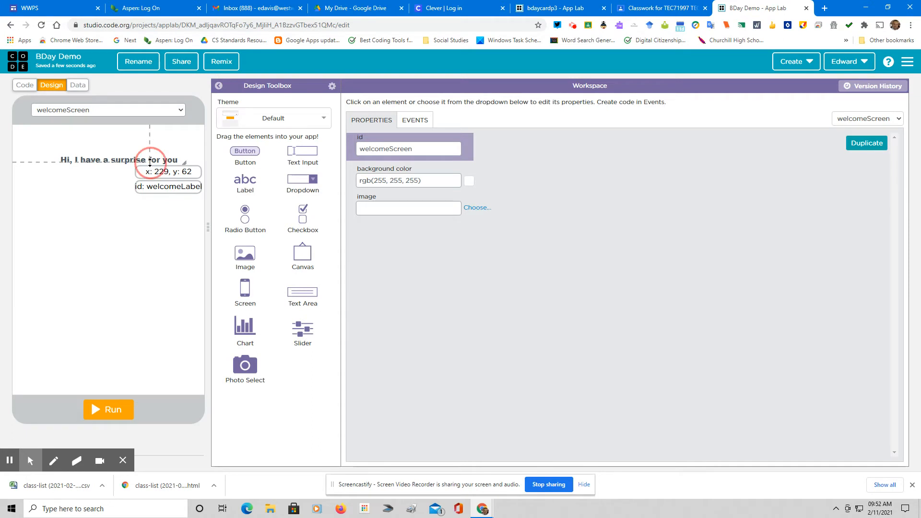
# Set the greeting font size to 36, move it to the left edge and widen it
pyautogui.click(152, 161)
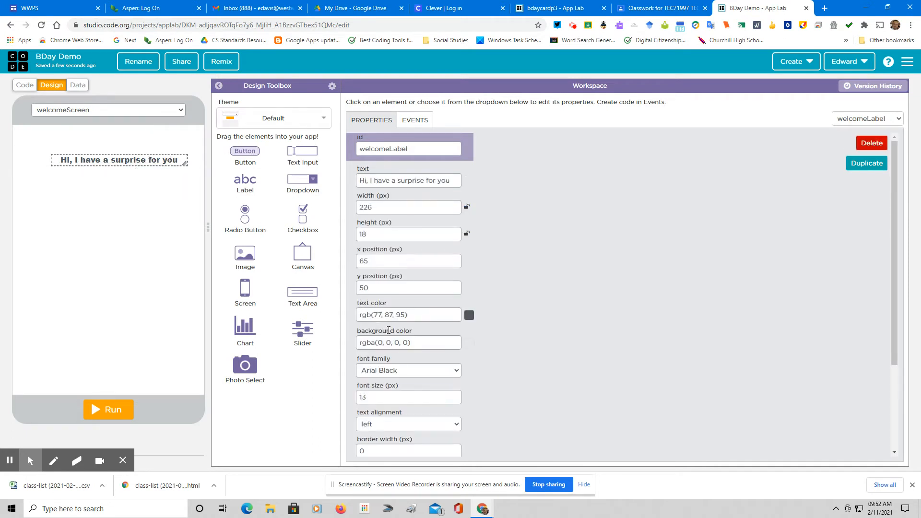
pyautogui.moveTo(384, 398); pyautogui.dragTo(341, 401)
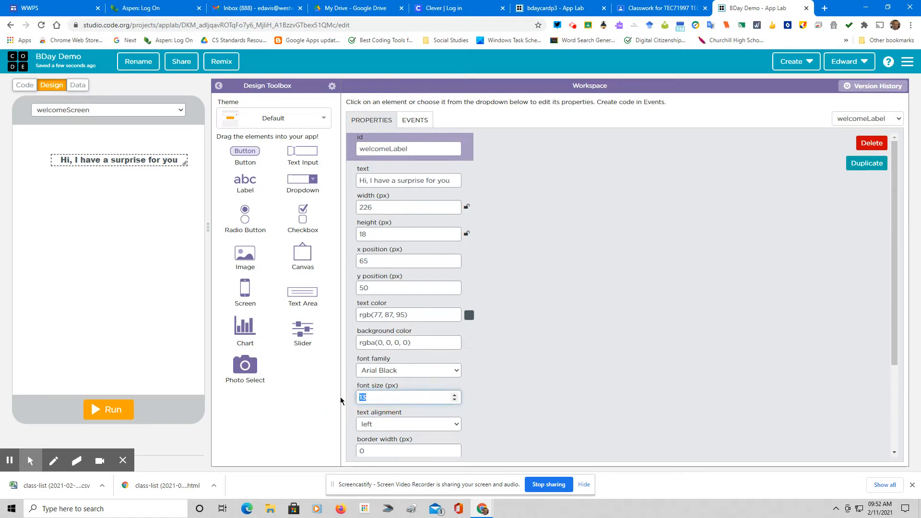
pyautogui.write('3')
pyautogui.write('6')
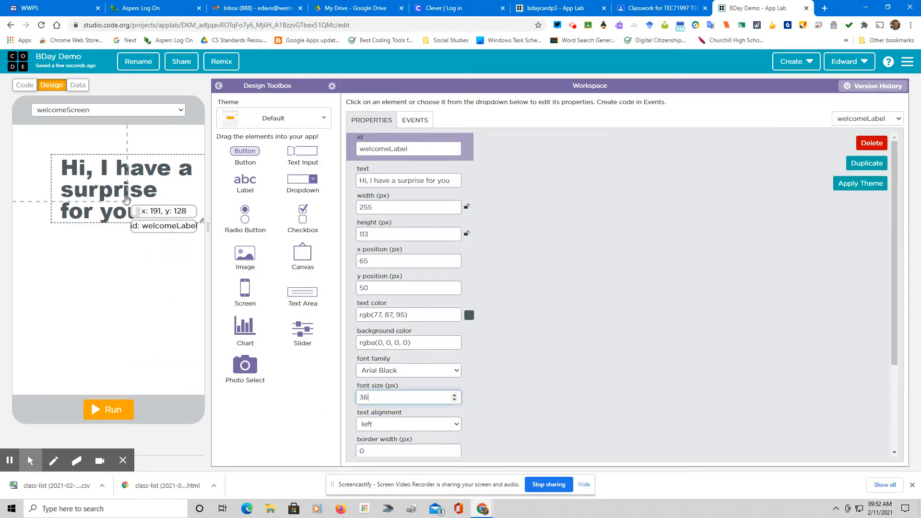
pyautogui.click(126, 198)
pyautogui.moveTo(126, 197); pyautogui.dragTo(88, 196)
pyautogui.moveTo(163, 221); pyautogui.dragTo(202, 227)
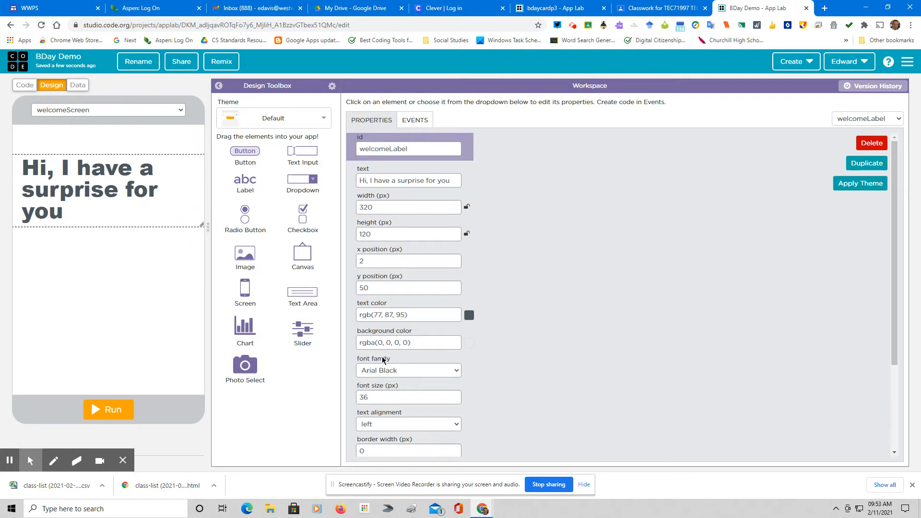
# Center the greeting text and color it blue #3f9fec
pyautogui.click(421, 424)
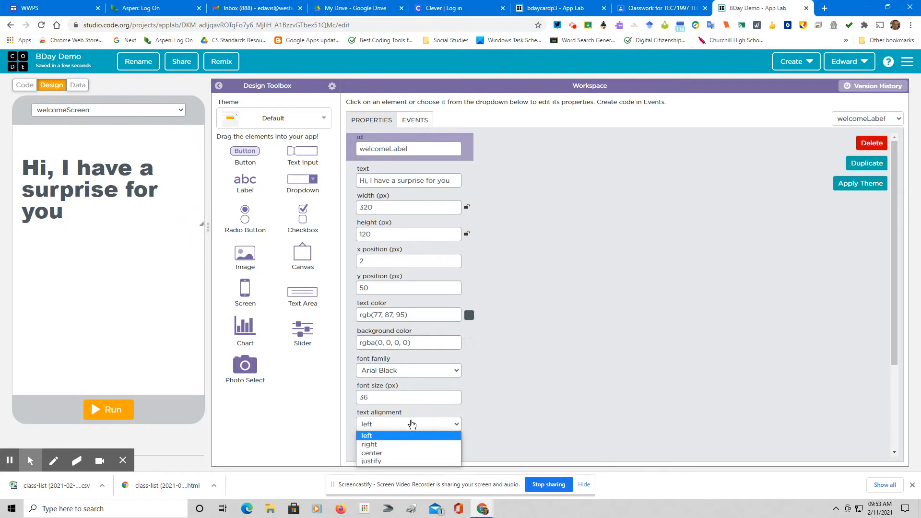
pyautogui.click(398, 454)
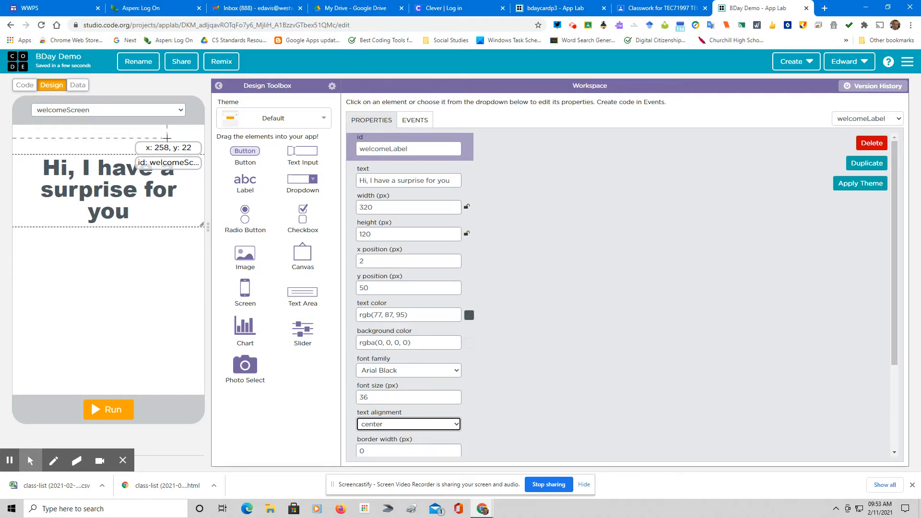
pyautogui.click(469, 315)
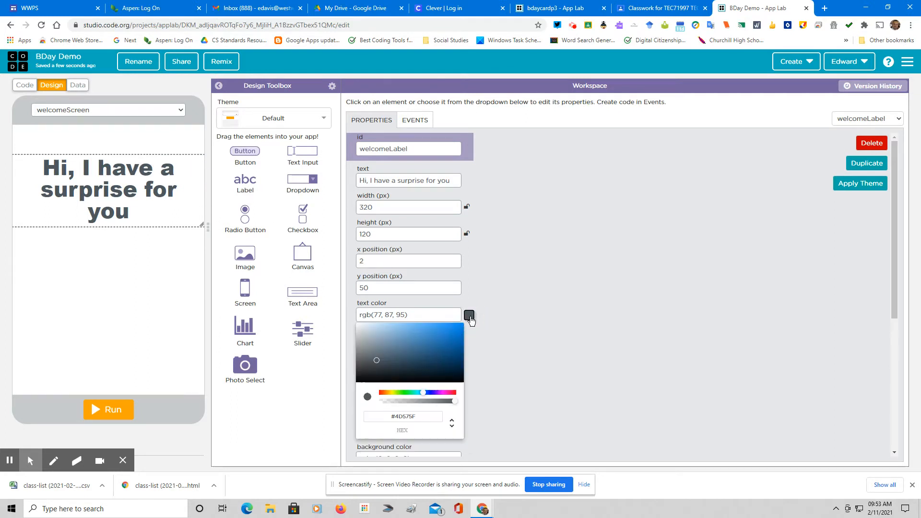
pyautogui.click(424, 330)
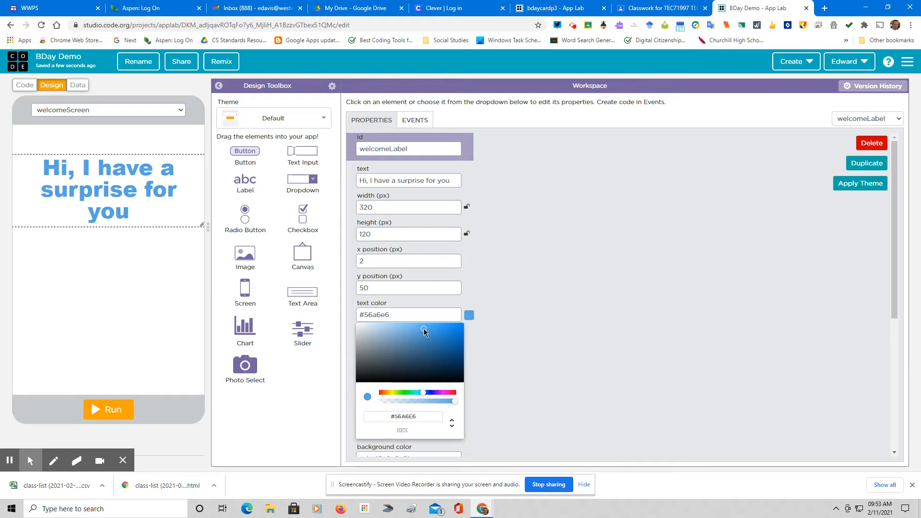
pyautogui.moveTo(424, 331); pyautogui.dragTo(436, 330)
pyautogui.click(489, 334)
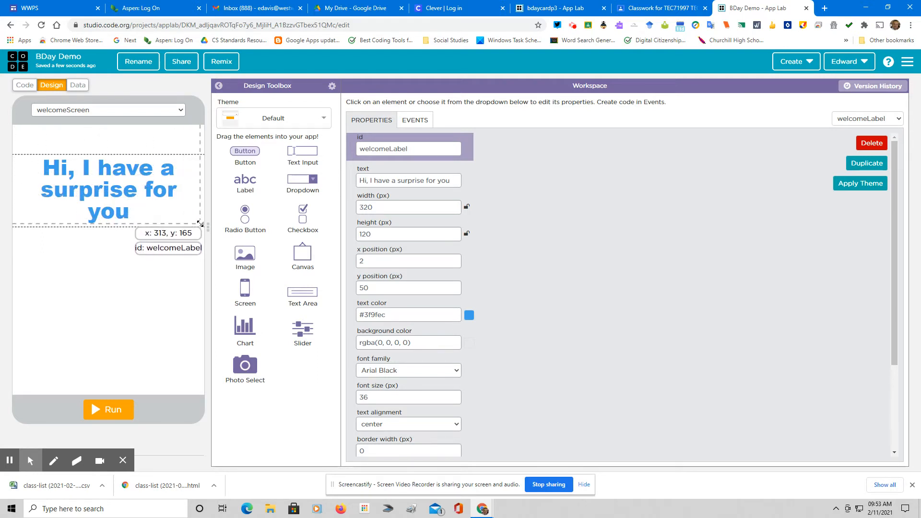
# Add a button sized 320 by 85 just below the greeting
pyautogui.click(243, 152)
pyautogui.moveTo(244, 152); pyautogui.dragTo(53, 304)
pyautogui.click(100, 296)
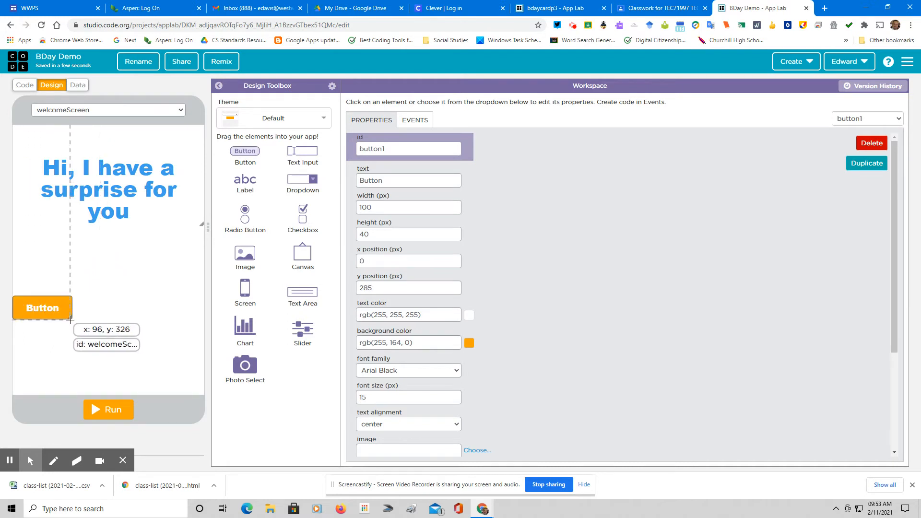
pyautogui.moveTo(70, 316); pyautogui.dragTo(212, 344)
pyautogui.moveTo(136, 339); pyautogui.dragTo(149, 307)
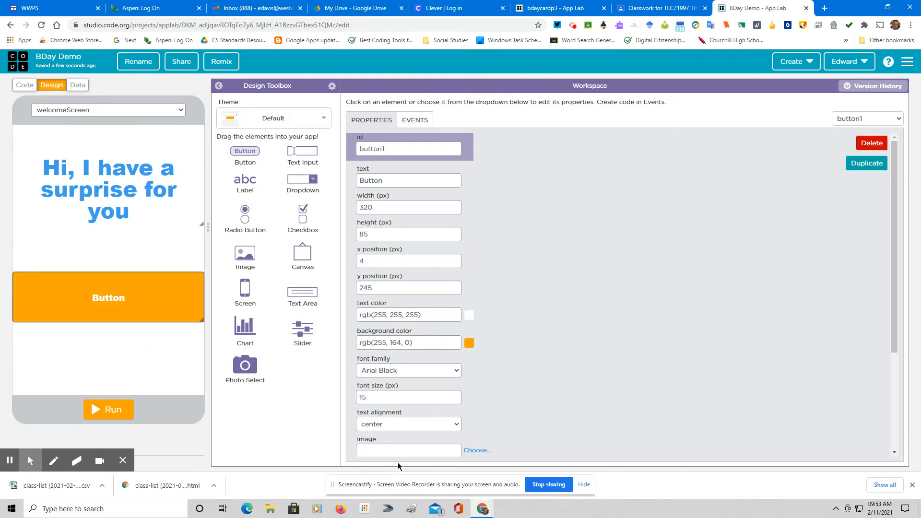
# Copy the label's blue color into the button's background, replacing orange
pyautogui.click(110, 184)
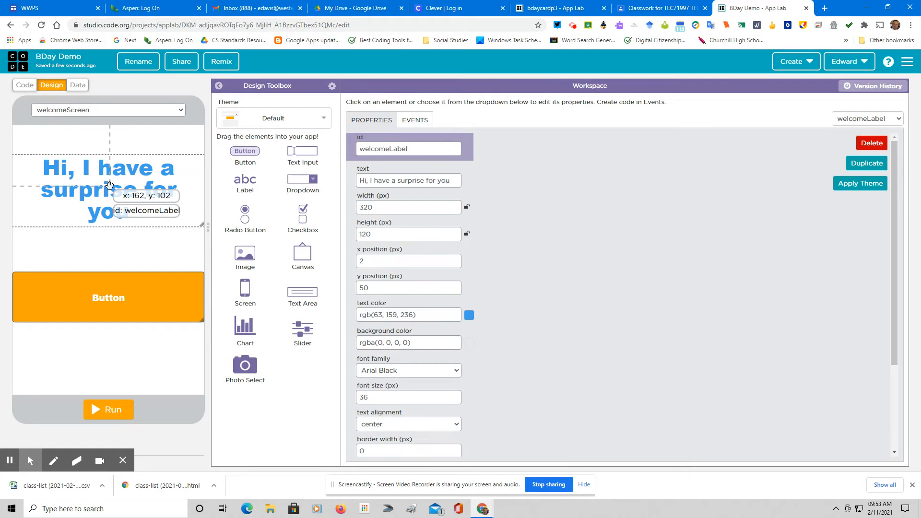
pyautogui.moveTo(422, 315); pyautogui.dragTo(346, 315)
pyautogui.hotkey('ctrl', 'c')
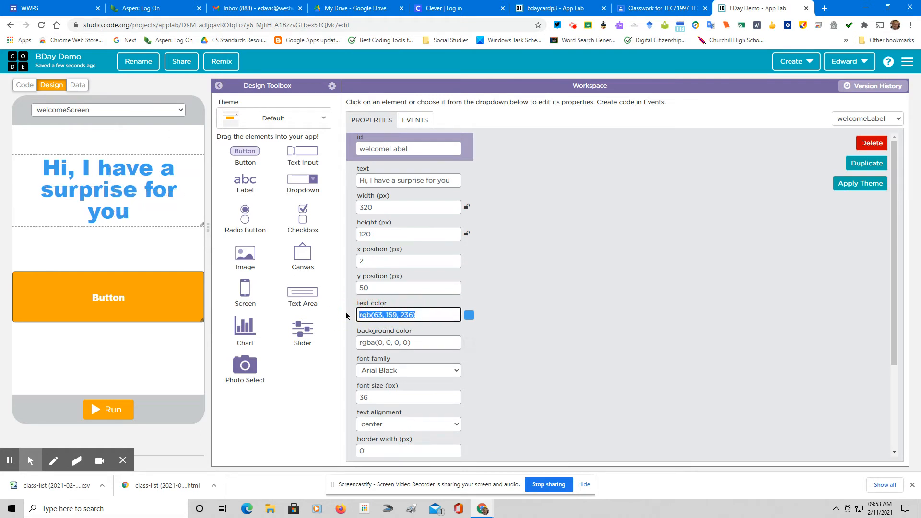
pyautogui.click(164, 301)
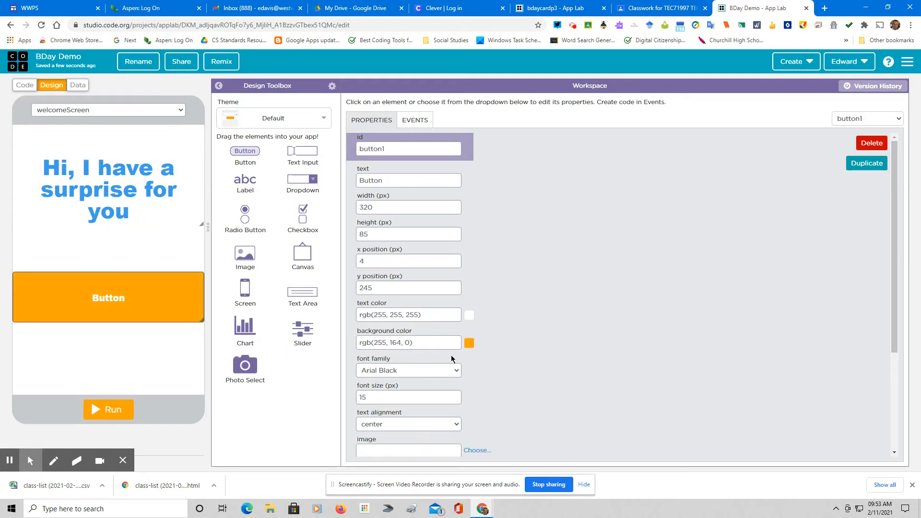
pyautogui.moveTo(417, 342); pyautogui.dragTo(348, 343)
pyautogui.hotkey('ctrl', 'v')
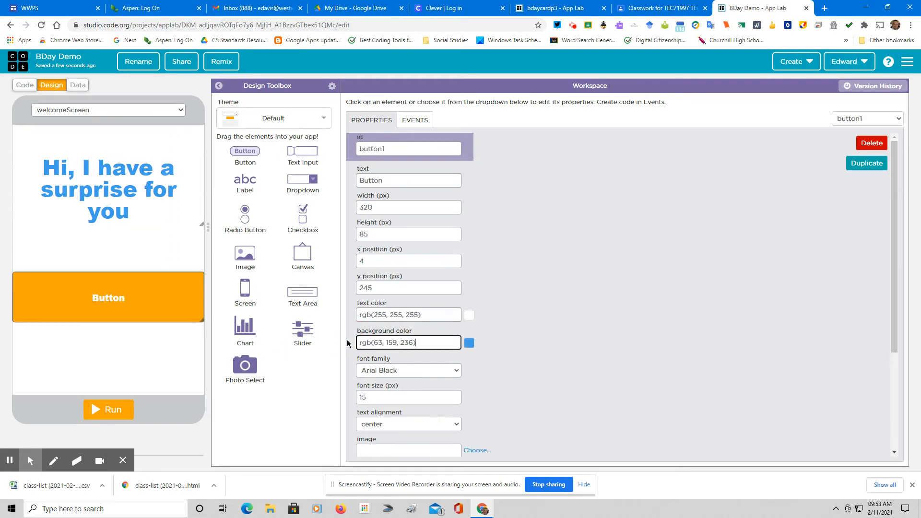
pyautogui.click(551, 367)
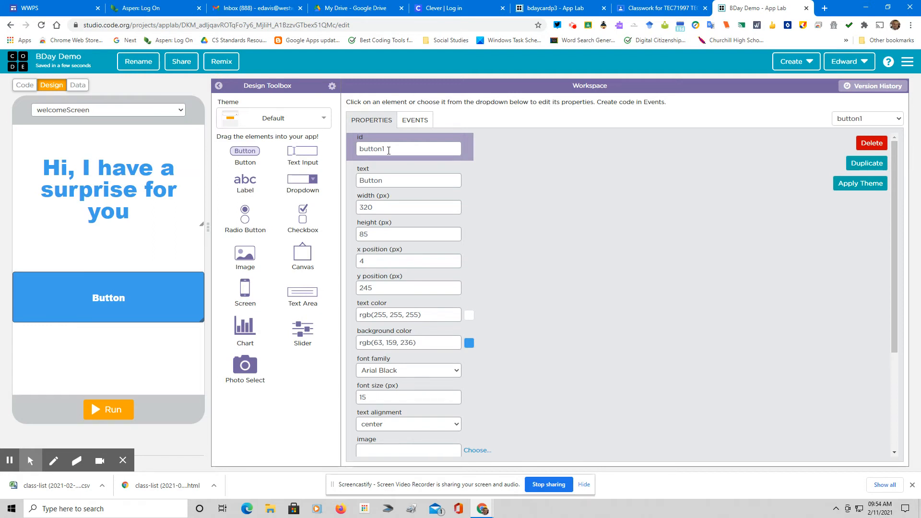
# Rename the button's id from button1 to startButton
pyautogui.click(389, 151)
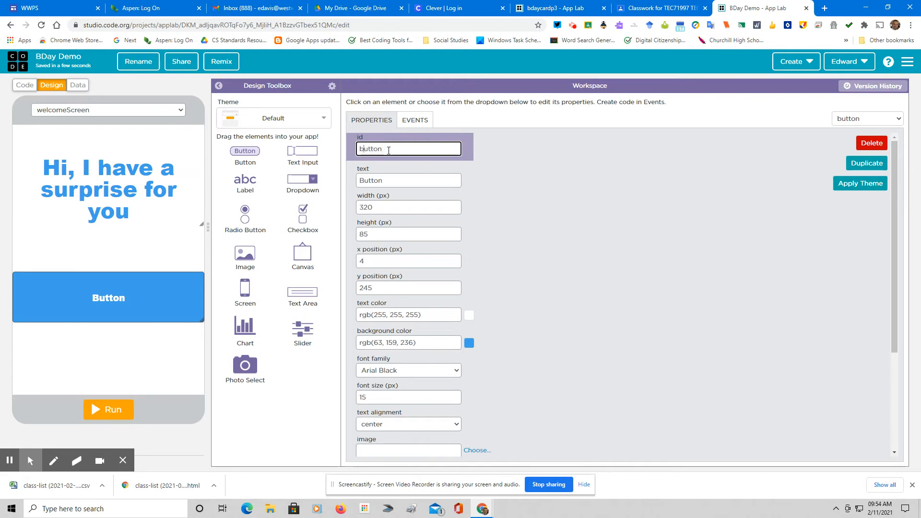
pyautogui.press('Home')
pyautogui.press('Delete')
pyautogui.write('startB')
# Set the button caption to 'Click Me!' with font size 36
pyautogui.click(402, 181)
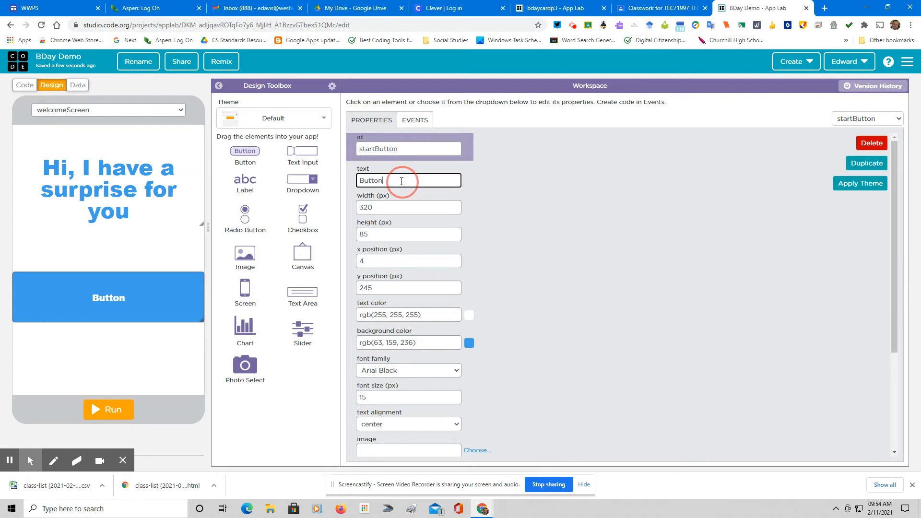
pyautogui.moveTo(401, 181); pyautogui.dragTo(350, 181)
pyautogui.write('Clcik')
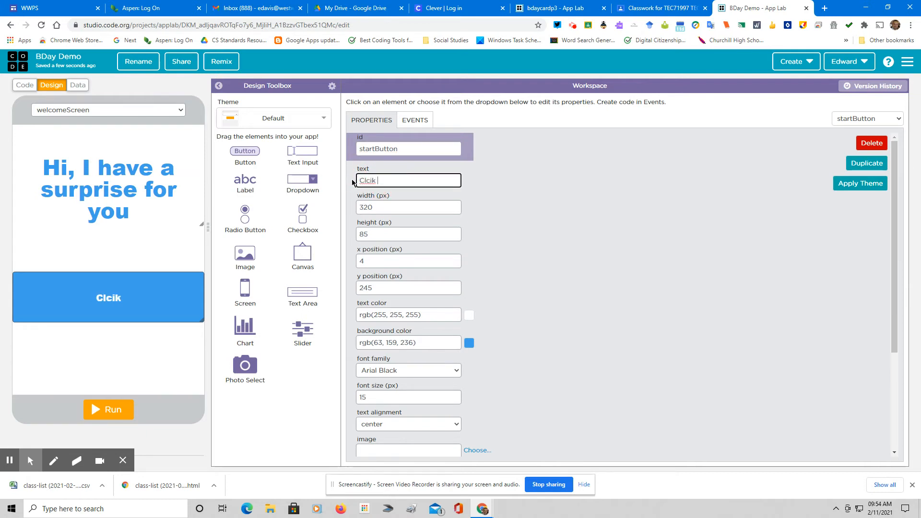
pyautogui.press('BackSpace')
pyautogui.press('BackSpace')
pyautogui.press('BackSpace')
pyautogui.press('BackSpace')
pyautogui.write('ick Me!')
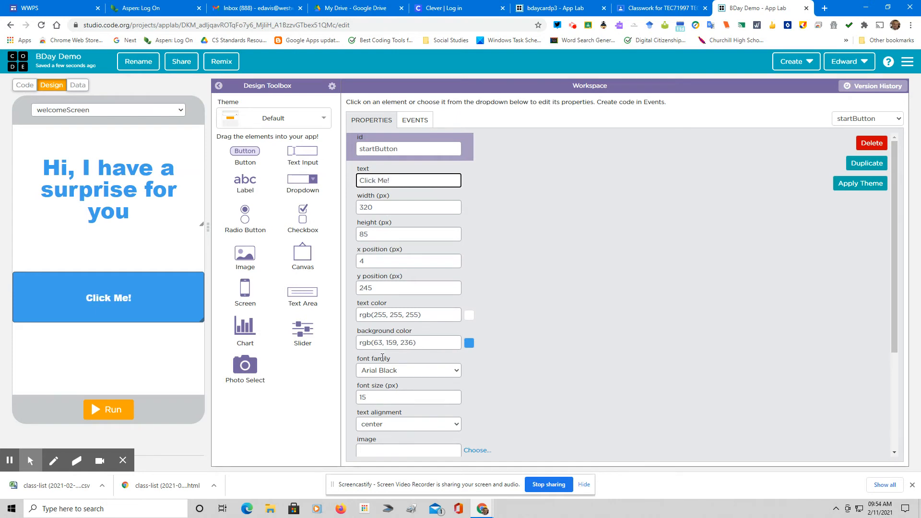
pyautogui.click(388, 397)
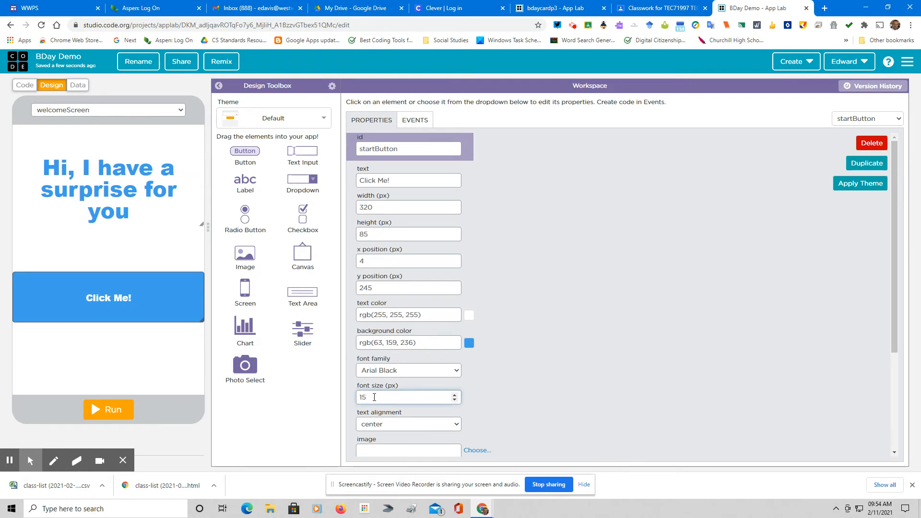
pyautogui.moveTo(374, 397); pyautogui.dragTo(356, 397)
pyautogui.write('36')
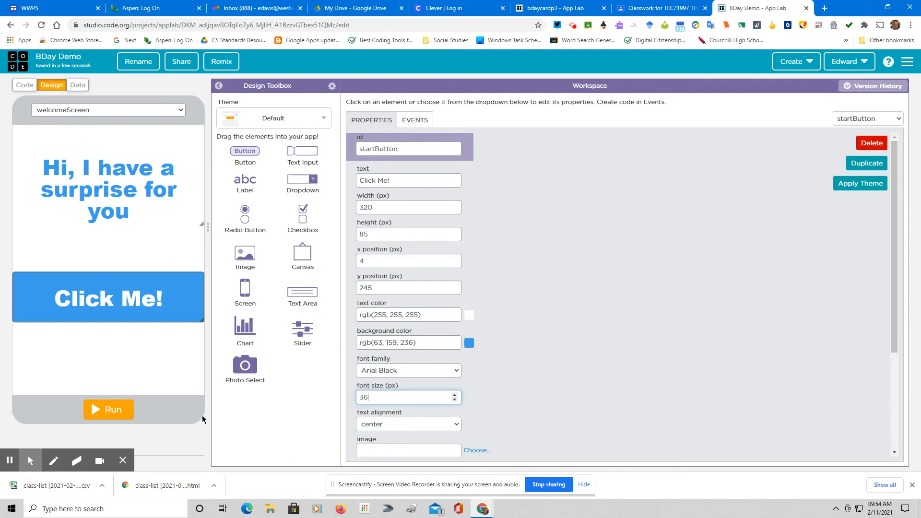
# Review welcomeScreen, label and button properties, then open the screen list
pyautogui.click(160, 355)
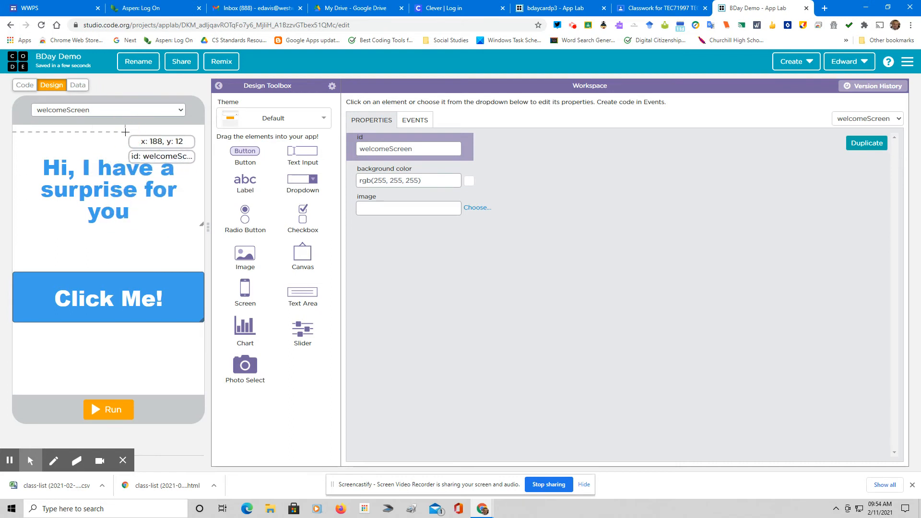
pyautogui.click(113, 165)
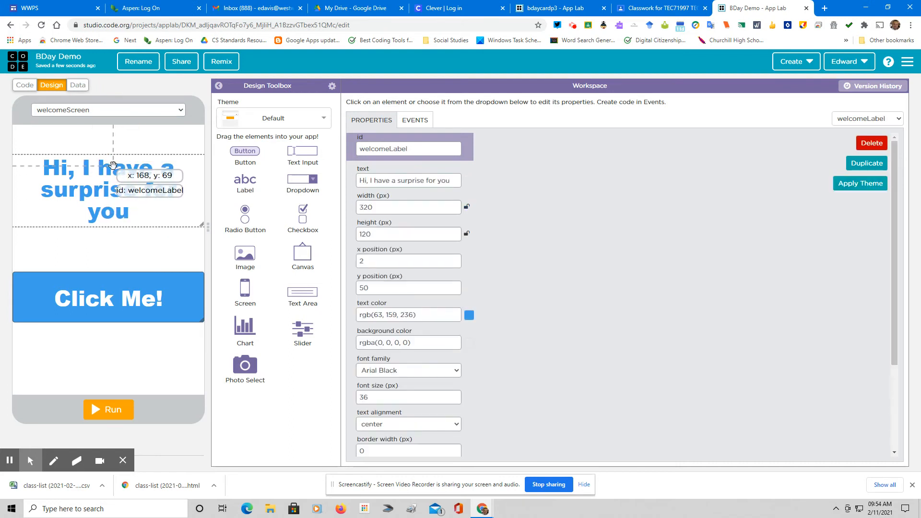
pyautogui.click(115, 280)
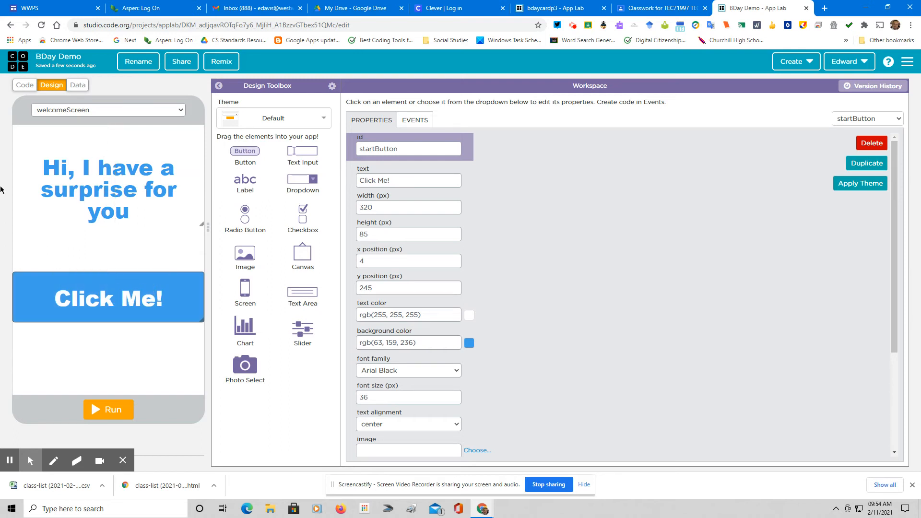
pyautogui.click(84, 113)
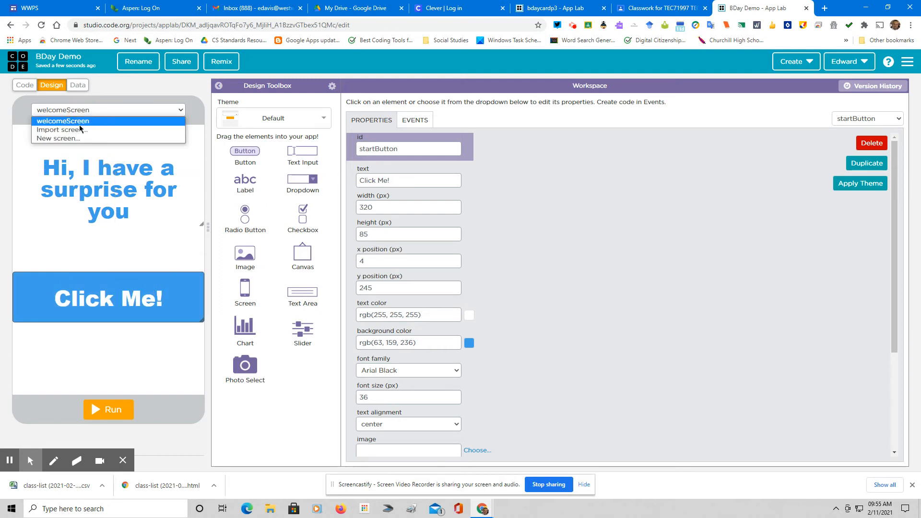
# Add a new screen and start renaming its id from screen2 to cardScreen
pyautogui.click(79, 130)
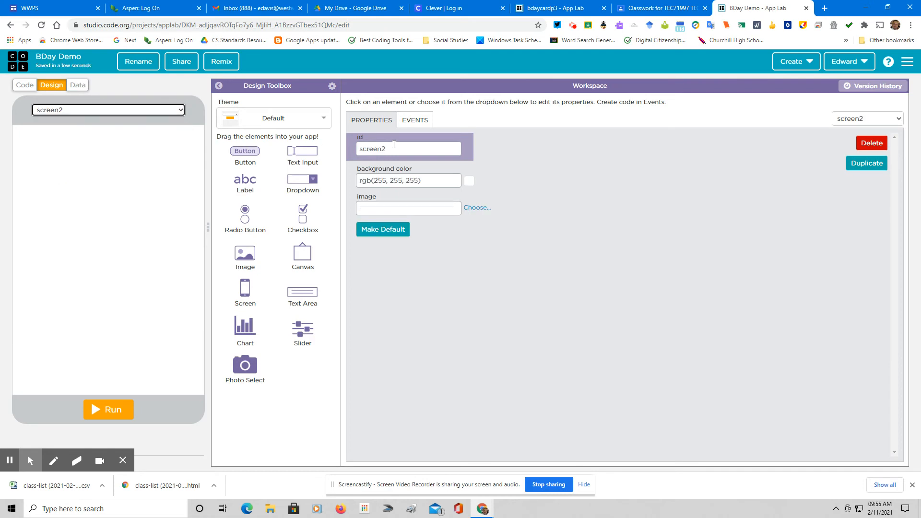
pyautogui.click(394, 147)
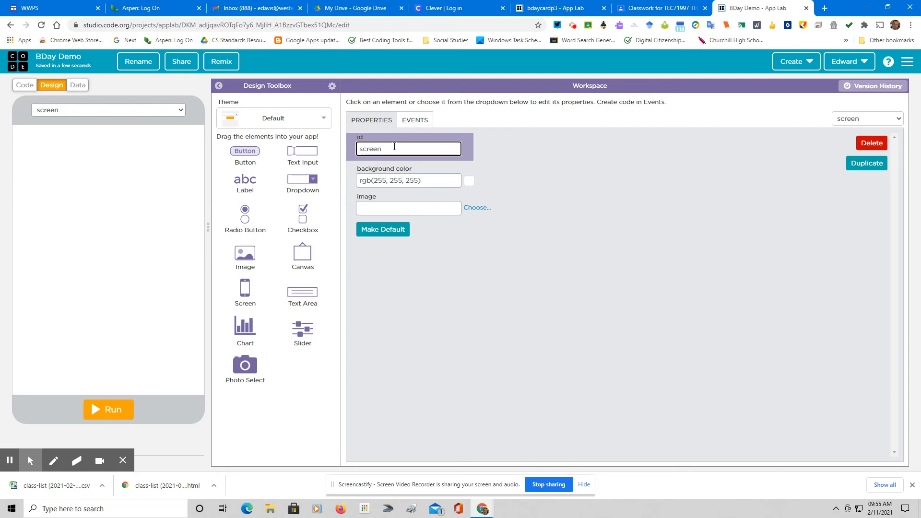
pyautogui.press('Delete')
pyautogui.write('card')
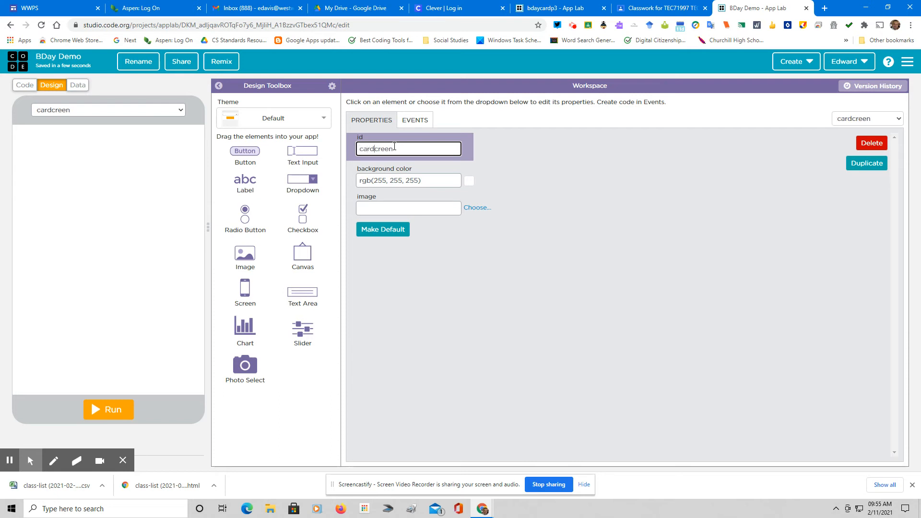
pyautogui.write('S')
# Add a full-screen 320×450 image with id cardImage to cardScreen and open its asset picker
pyautogui.moveTo(240, 263); pyautogui.dragTo(42, 148)
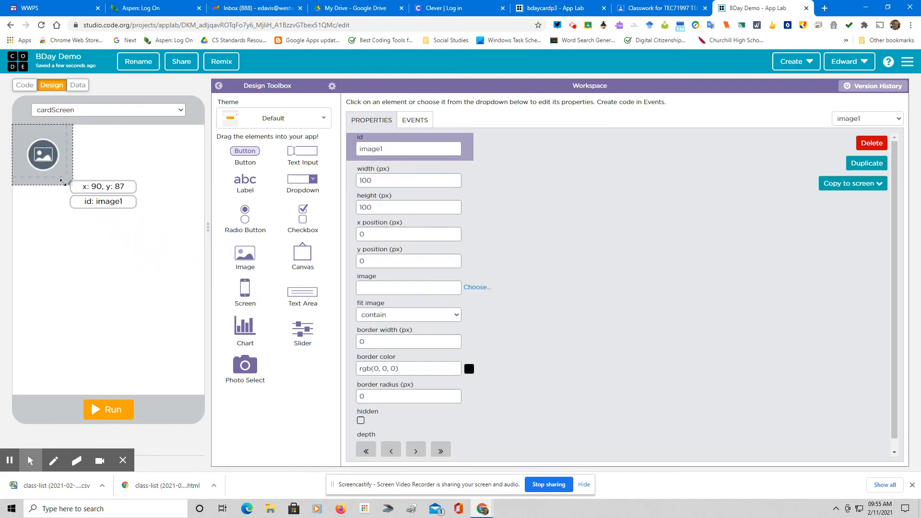
pyautogui.moveTo(69, 182); pyautogui.dragTo(200, 407)
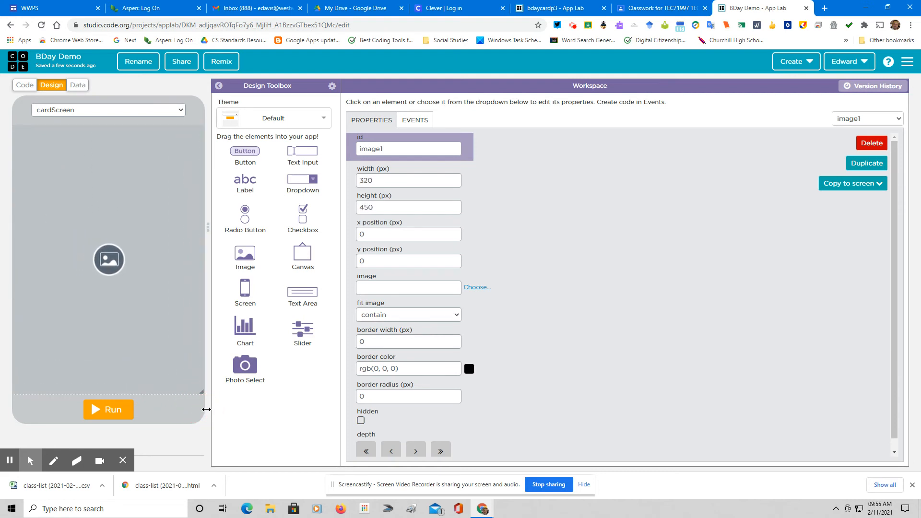
pyautogui.click(392, 149)
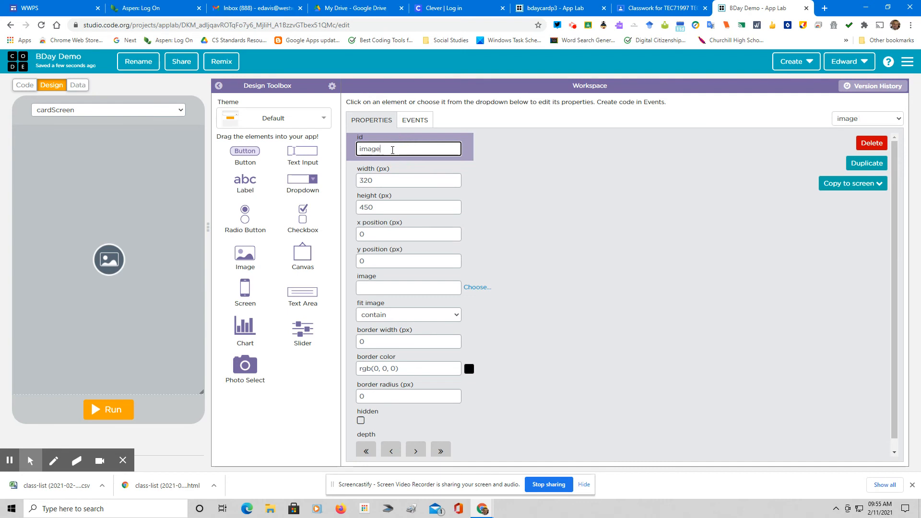
pyautogui.write('card')
pyautogui.press('Delete')
pyautogui.write('I')
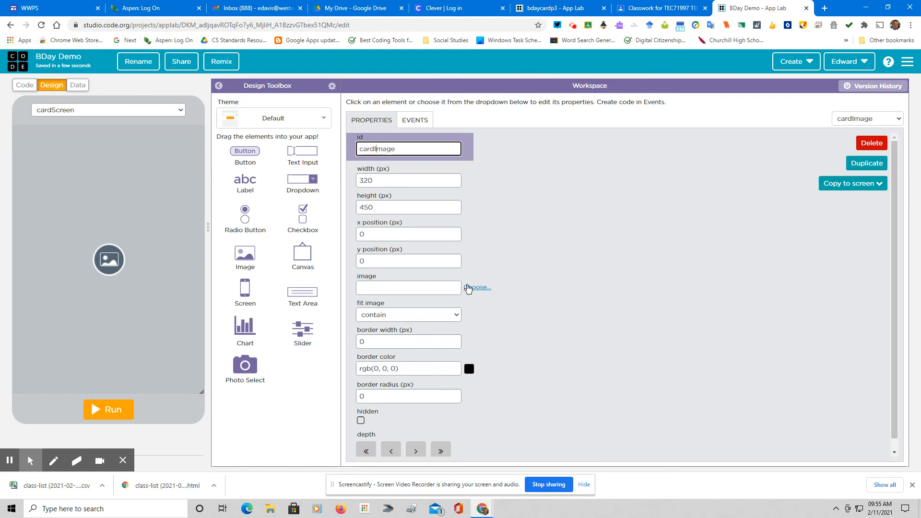
pyautogui.click(468, 288)
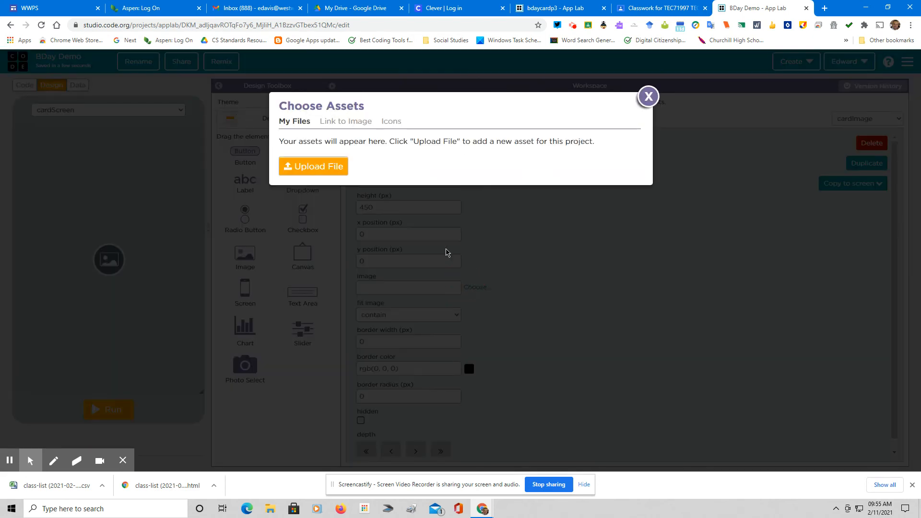
# Upload bday2a.jpg from the Desktop and choose it as cardImage's picture
pyautogui.click(340, 166)
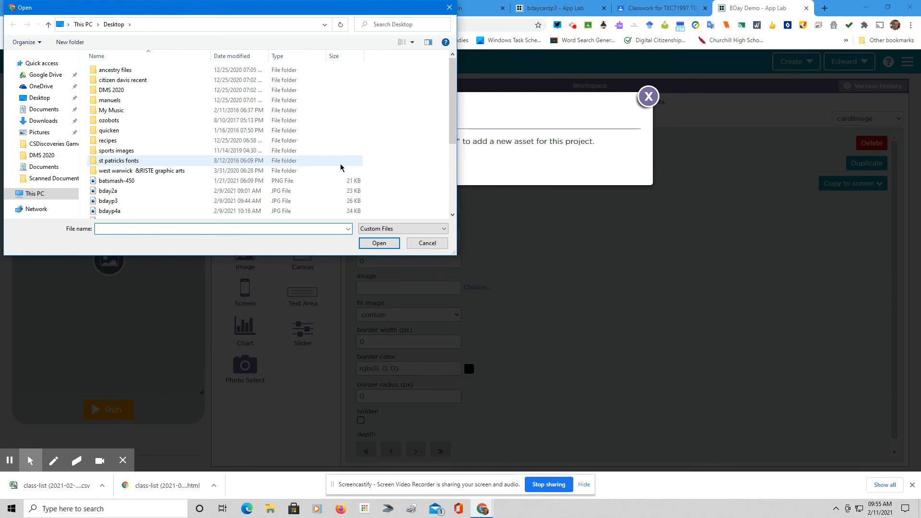
pyautogui.click(166, 192)
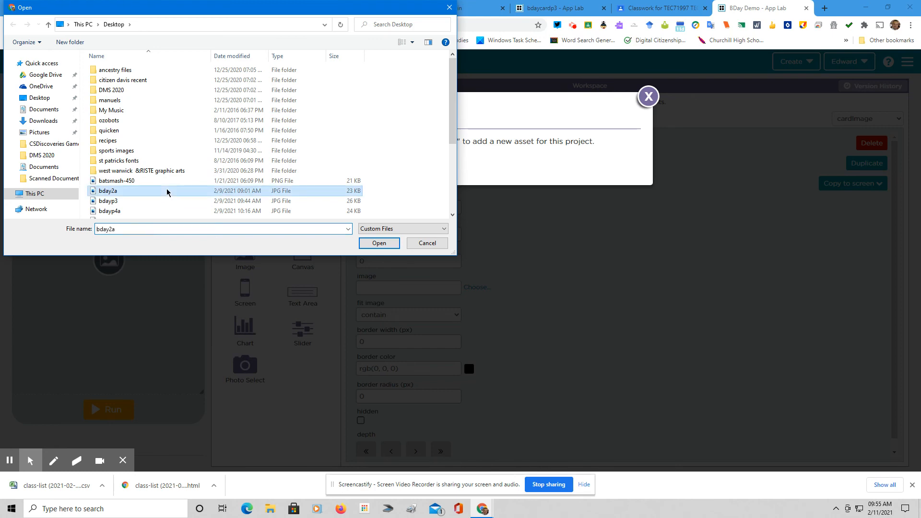
pyautogui.click(378, 244)
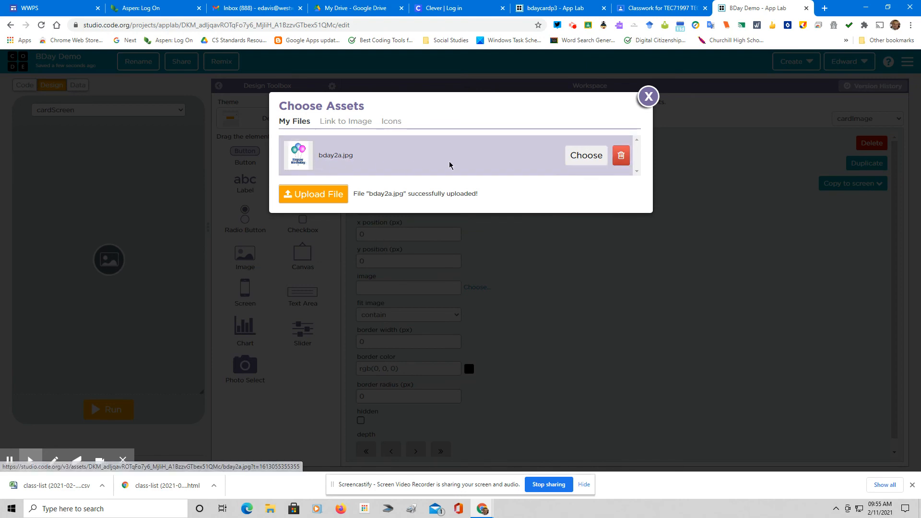
pyautogui.click(581, 156)
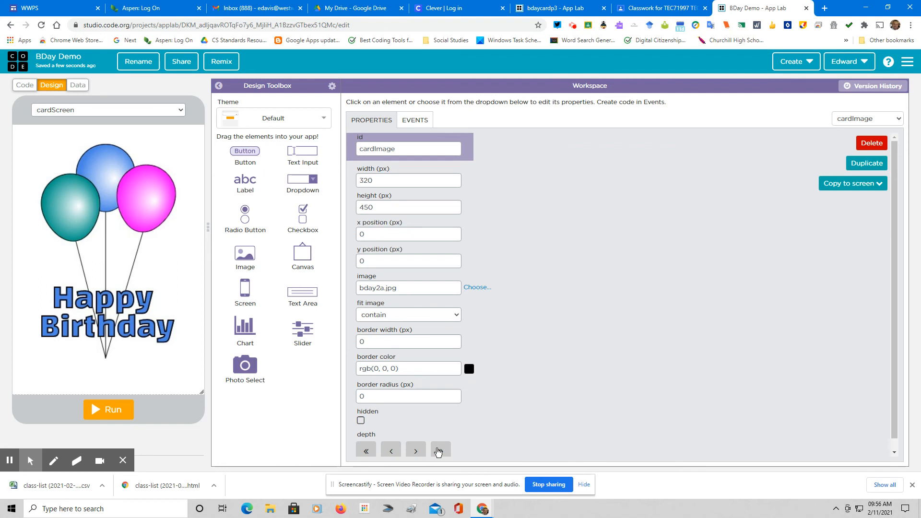
pyautogui.click(438, 451)
pyautogui.click(119, 414)
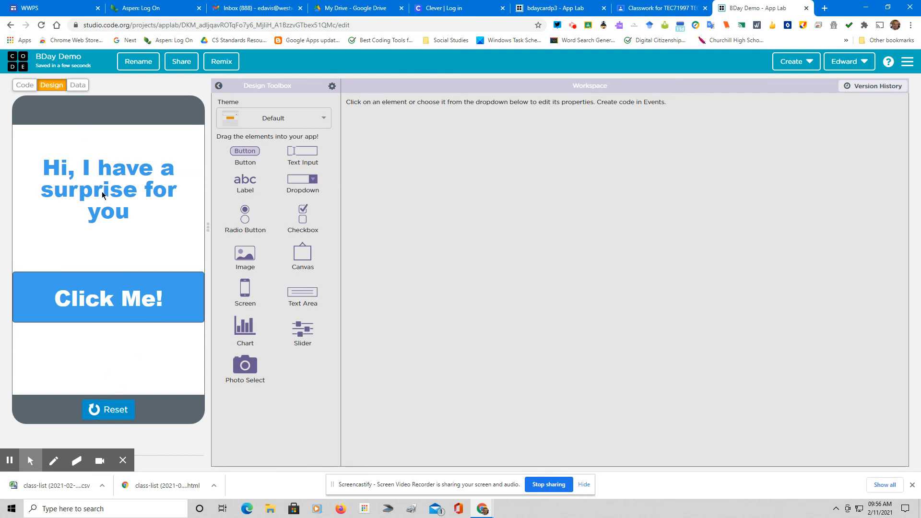
pyautogui.click(123, 410)
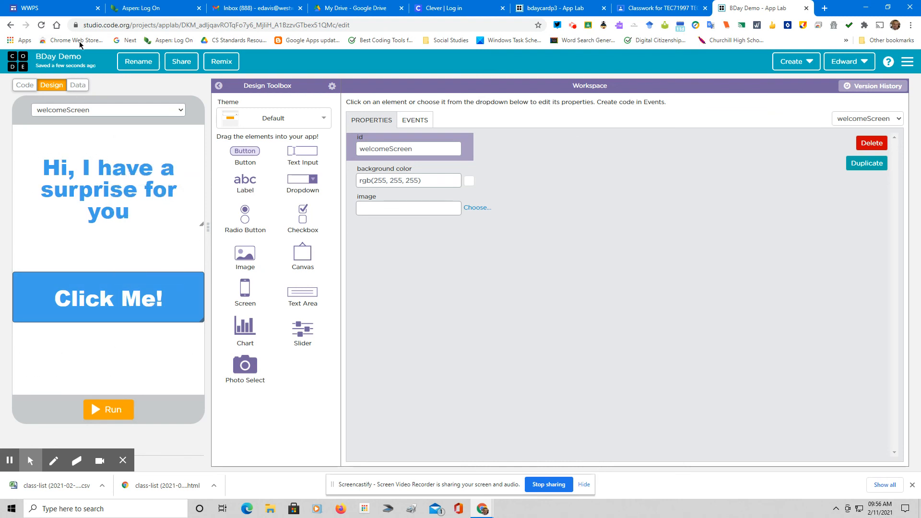
pyautogui.click(108, 115)
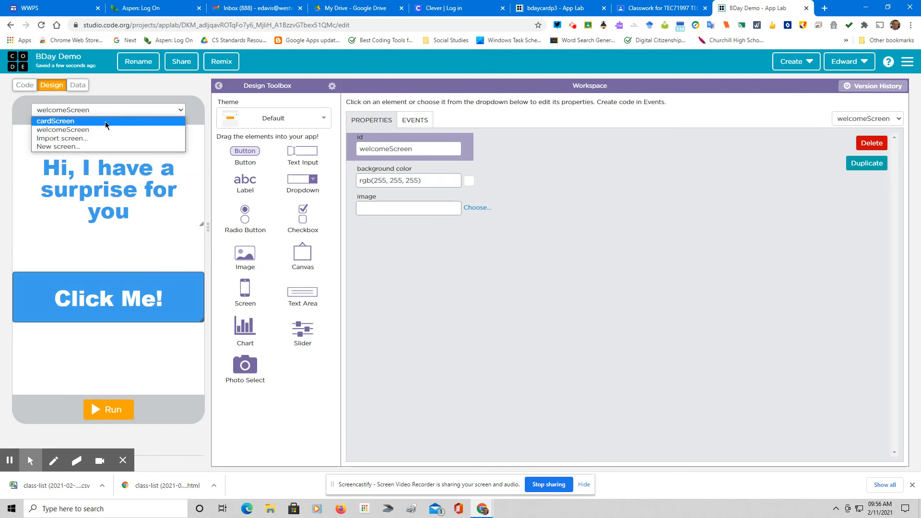
pyautogui.click(105, 123)
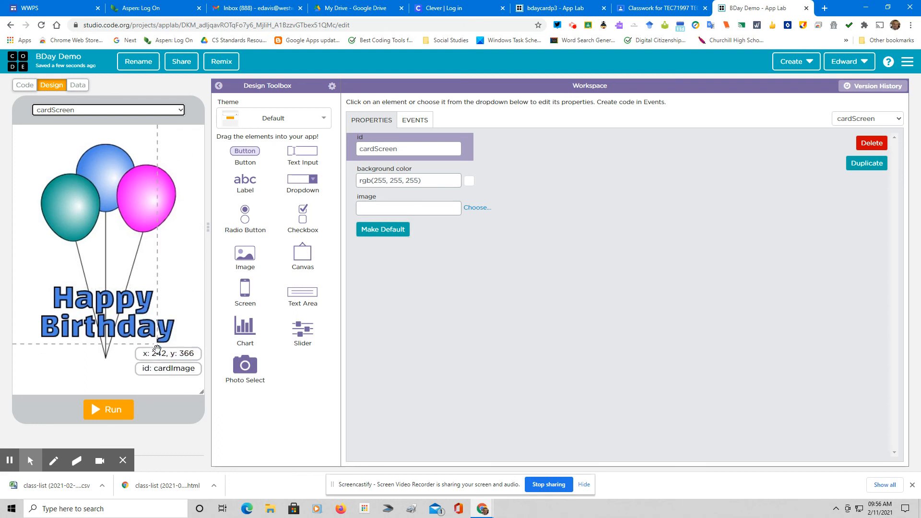
pyautogui.click(124, 415)
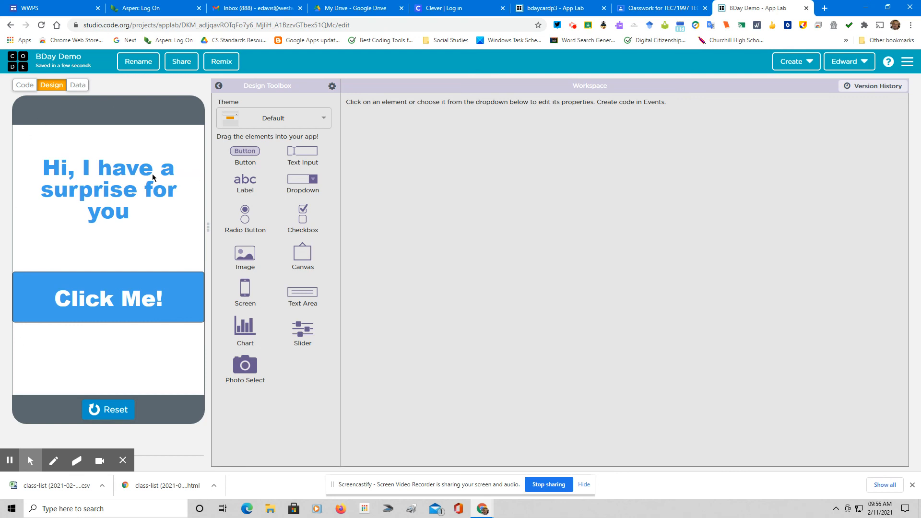
pyautogui.click(110, 411)
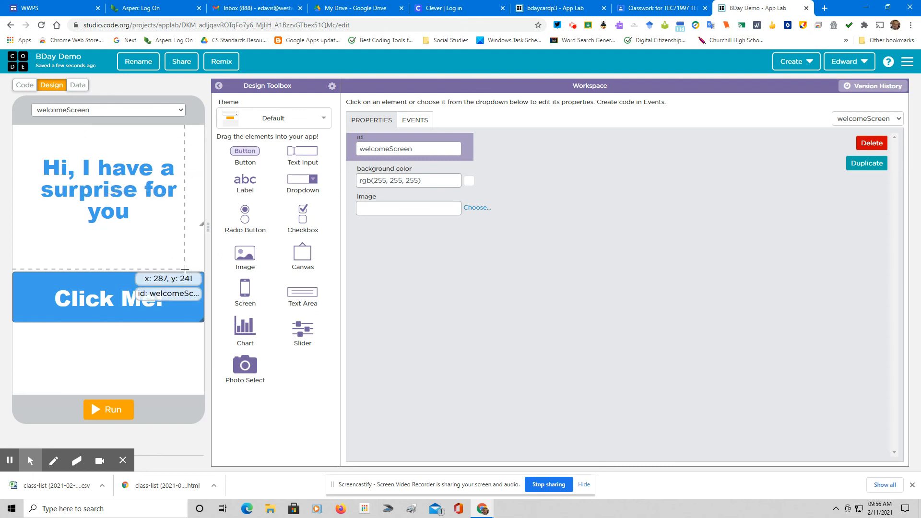
pyautogui.click(120, 113)
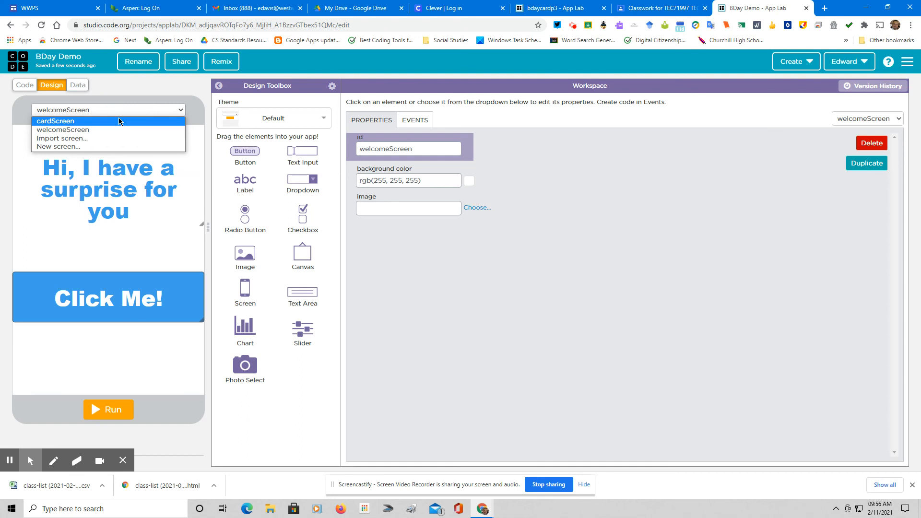
pyautogui.click(119, 121)
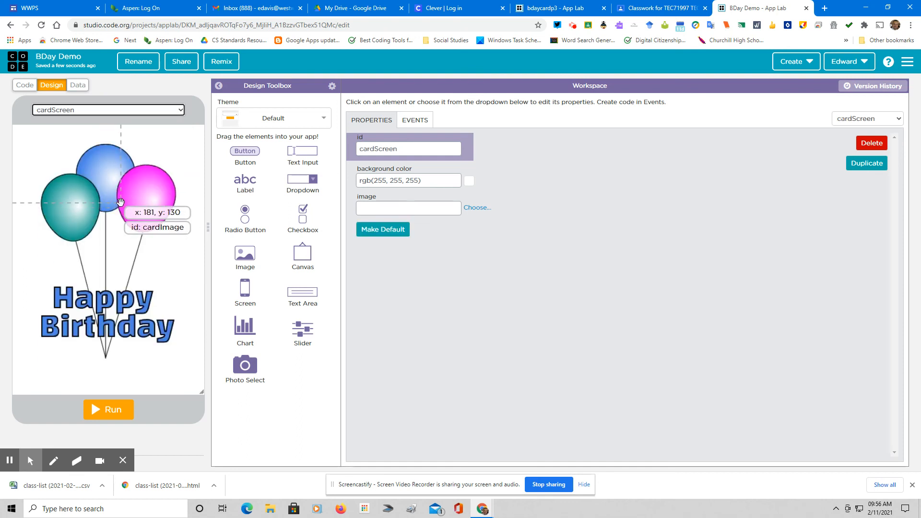